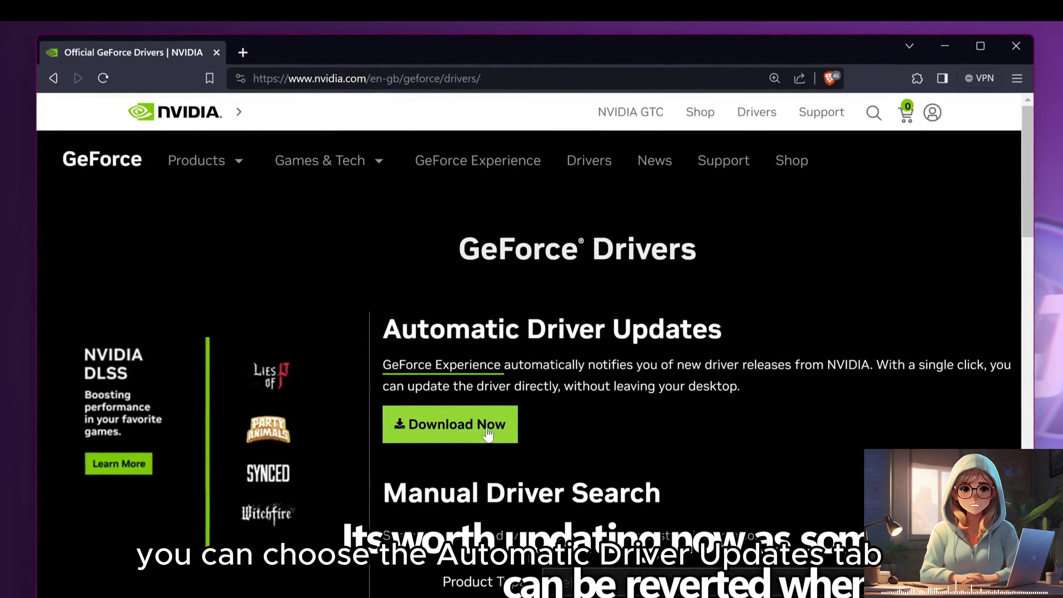
{"action": "scroll", "coordinate": [488, 434], "scroll_direction": "down", "scroll_amount": 1}
{"action": "scroll", "coordinate": [540, 316], "scroll_direction": "down", "scroll_amount": 1}
{"action": "scroll", "coordinate": [689, 340], "scroll_direction": "down", "scroll_amount": 1}
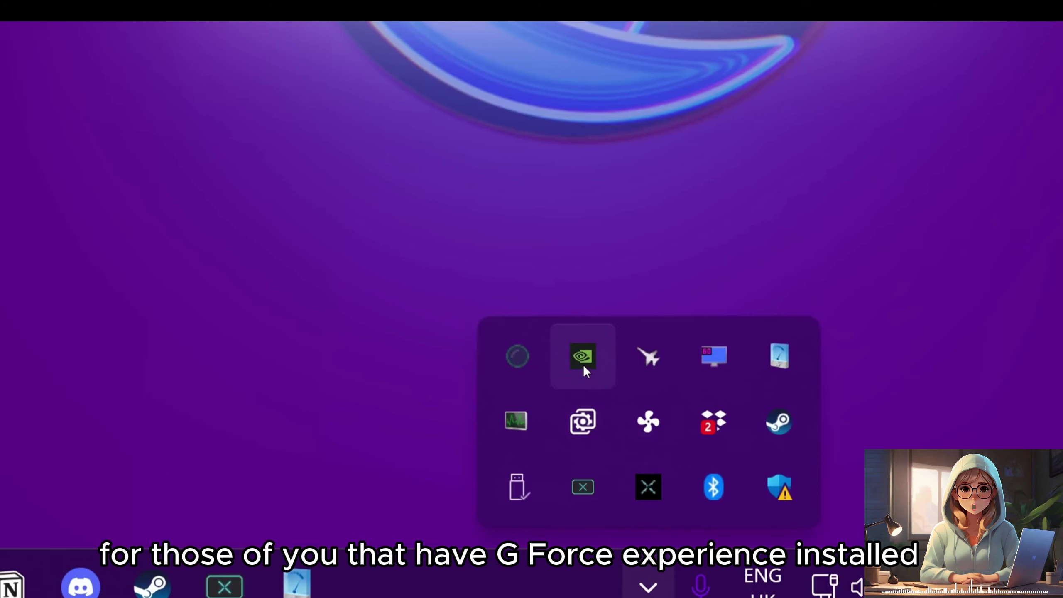
Step: Launch GeForce Experience from the NVIDIA tray menu and go to its Drivers section
{"action": "right_click", "coordinate": [584, 364]}
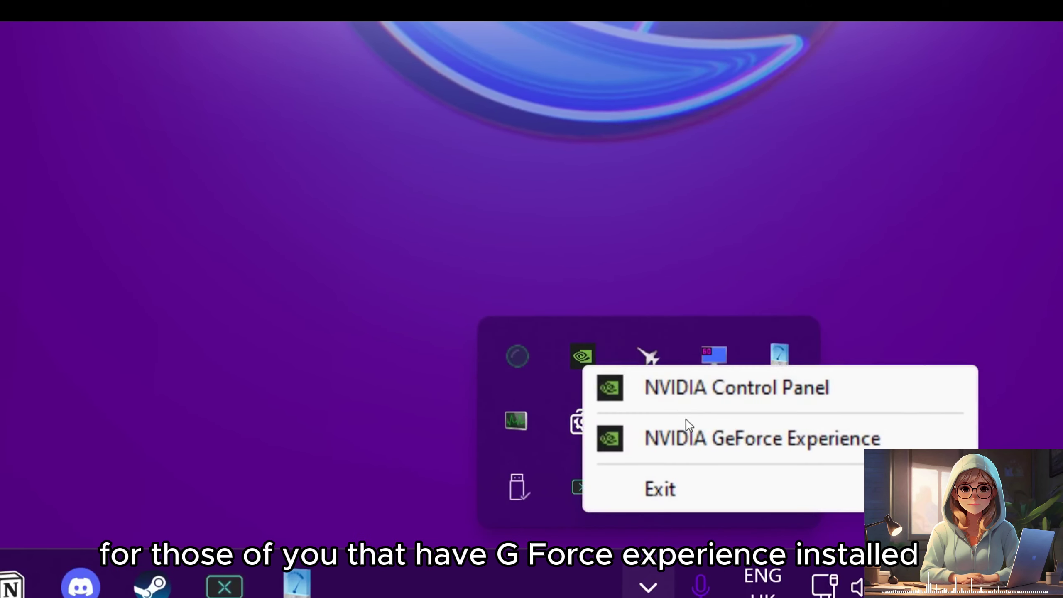
{"action": "left_click", "coordinate": [689, 436]}
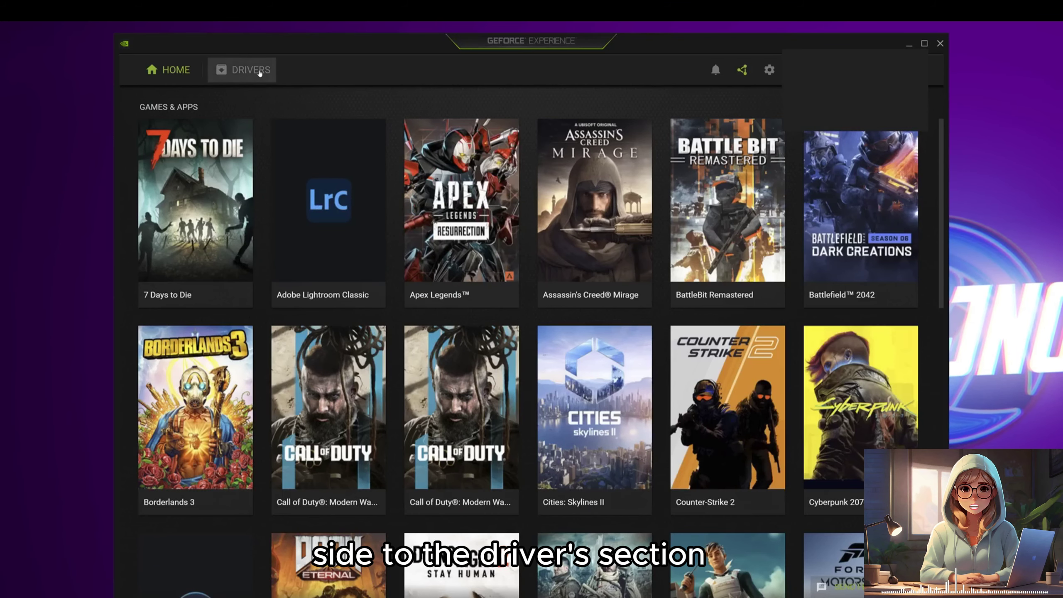
{"action": "left_click", "coordinate": [260, 74]}
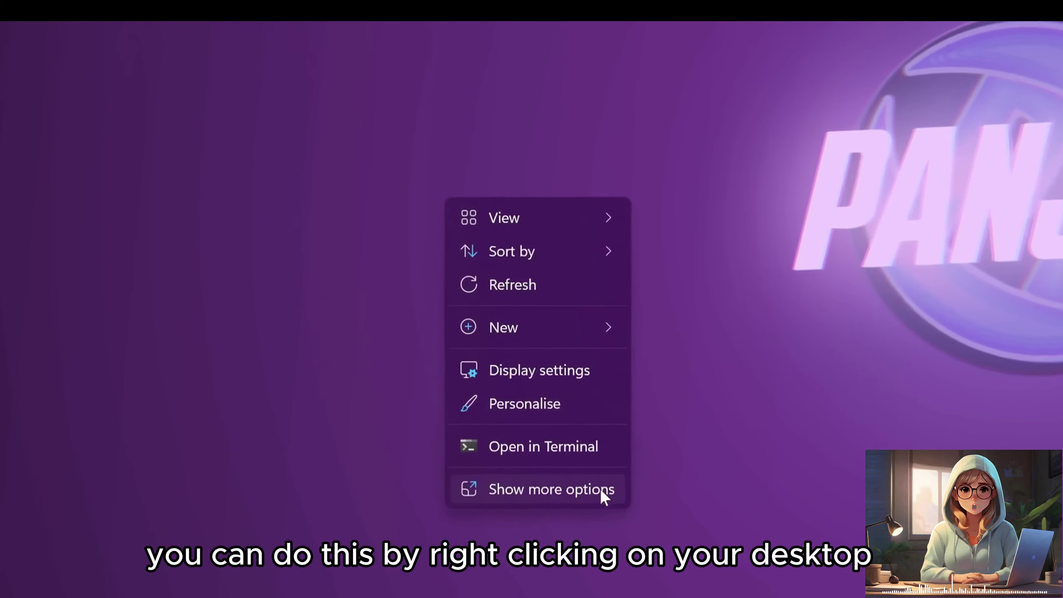
Step: Dismiss the desktop context menu and clear the Start search query
{"action": "left_click", "coordinate": [553, 495]}
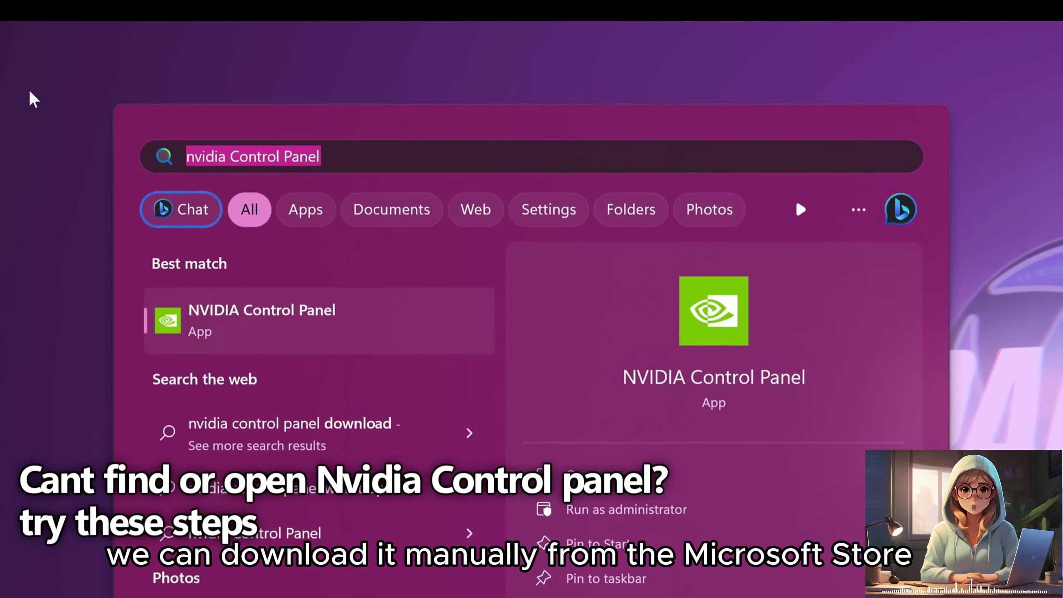
{"action": "key", "text": "BackSpace"}
{"action": "type", "text": "st"}
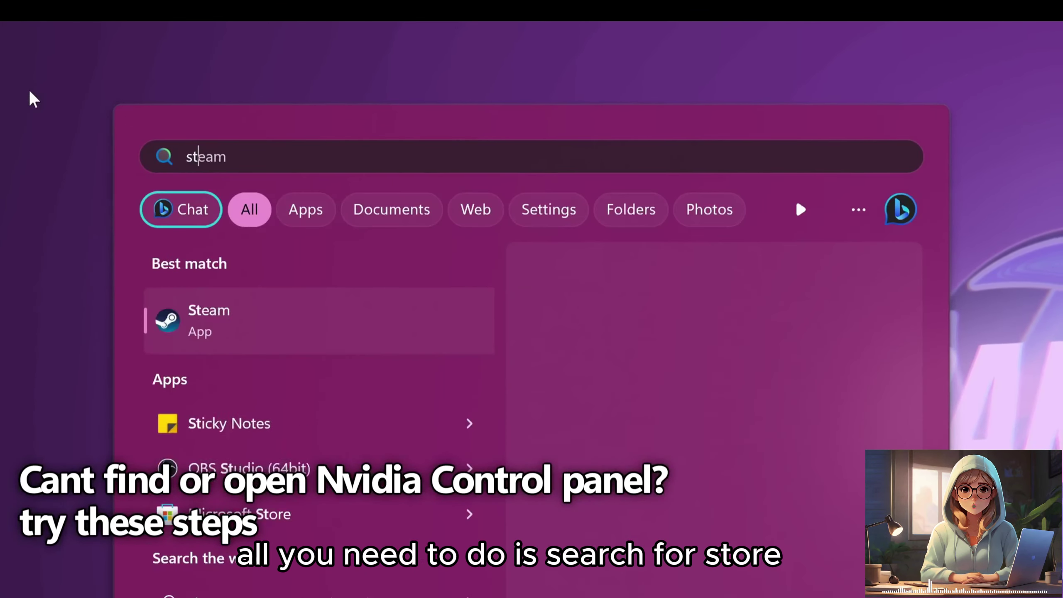
{"action": "type", "text": "ore"}
Step: Search Microsoft Store for NVIDIA Control Panel and launch the app
{"action": "left_click", "coordinate": [304, 315]}
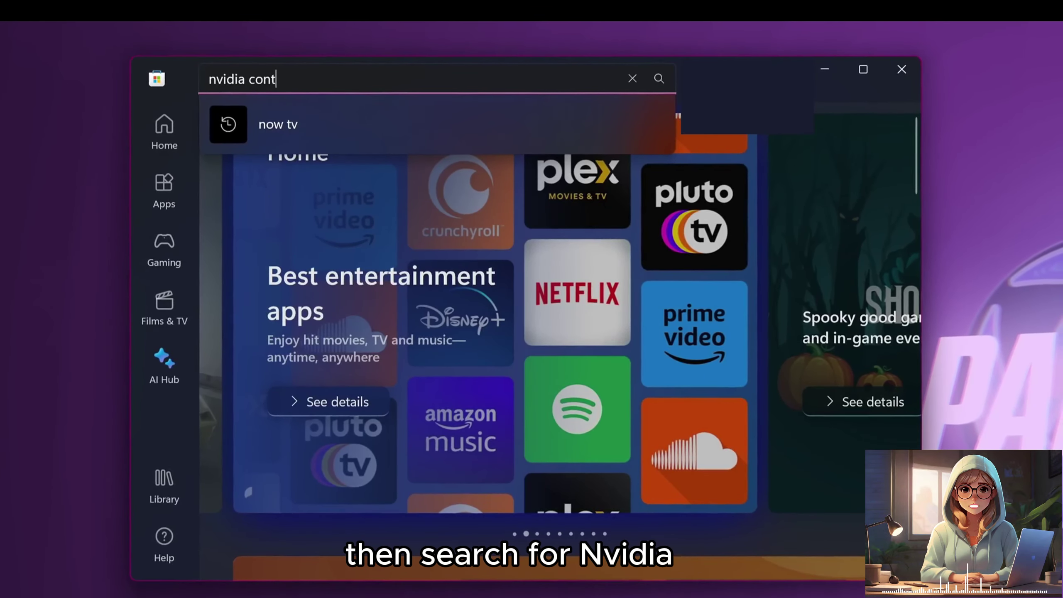
{"action": "type", "text": "rol panel"}
{"action": "key", "text": "Return"}
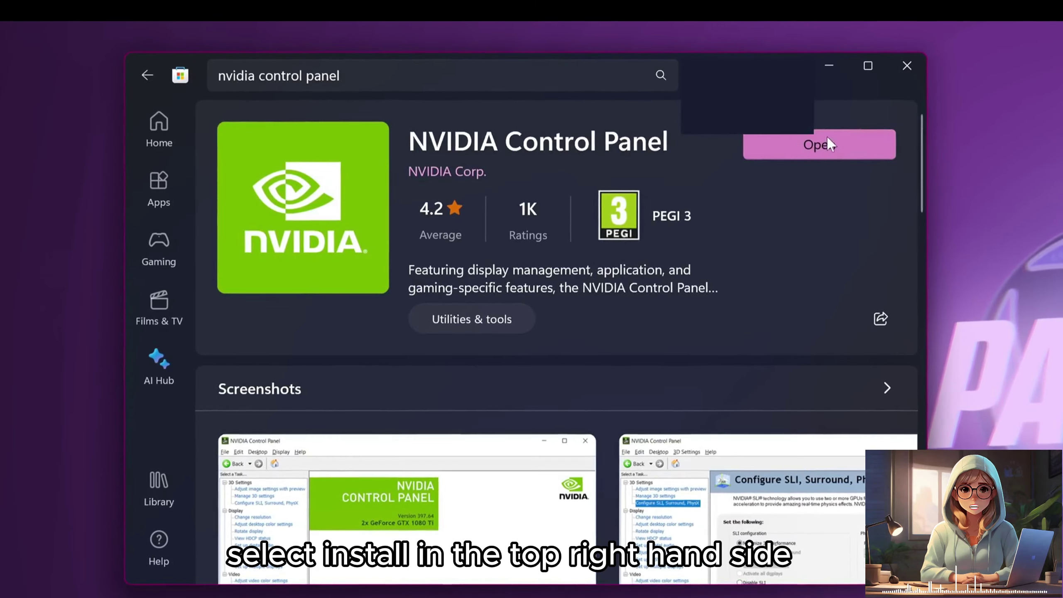
{"action": "left_click", "coordinate": [820, 145]}
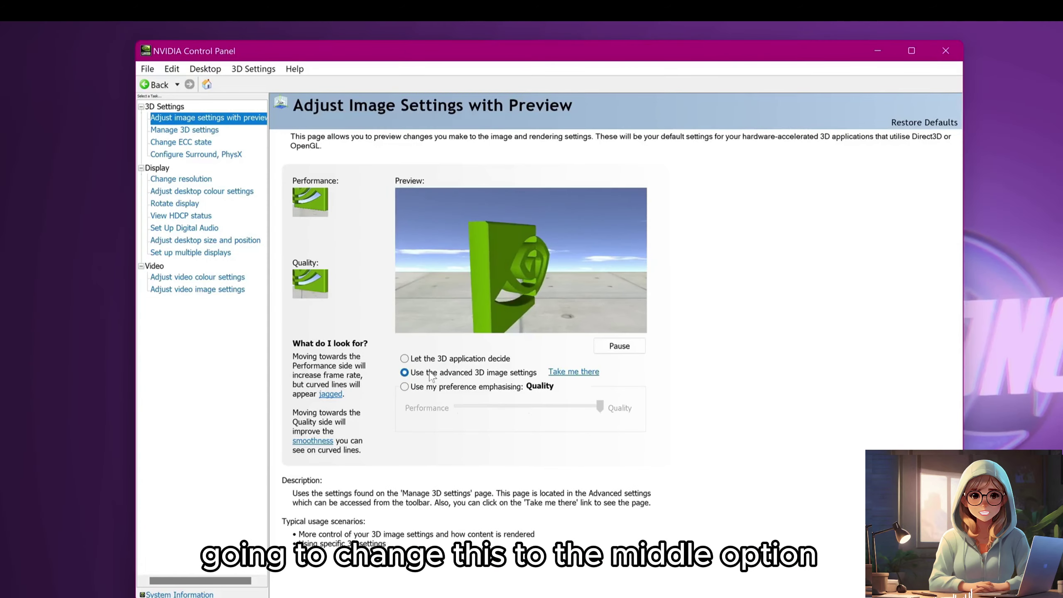
Step: Choose 'Use the advanced 3D image settings' and apply it
{"action": "left_click", "coordinate": [431, 374]}
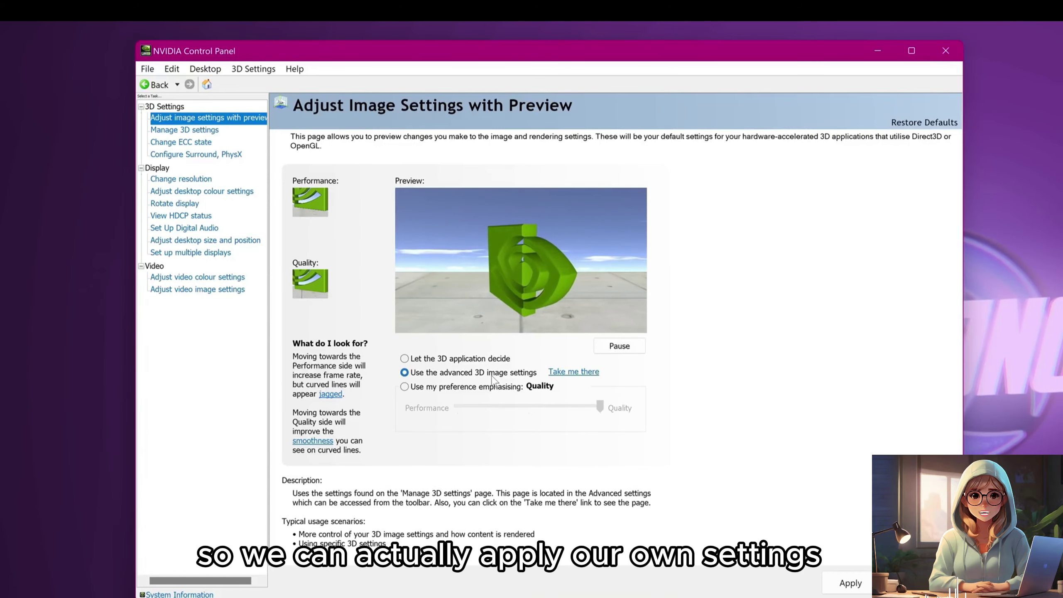
{"action": "left_click", "coordinate": [845, 585]}
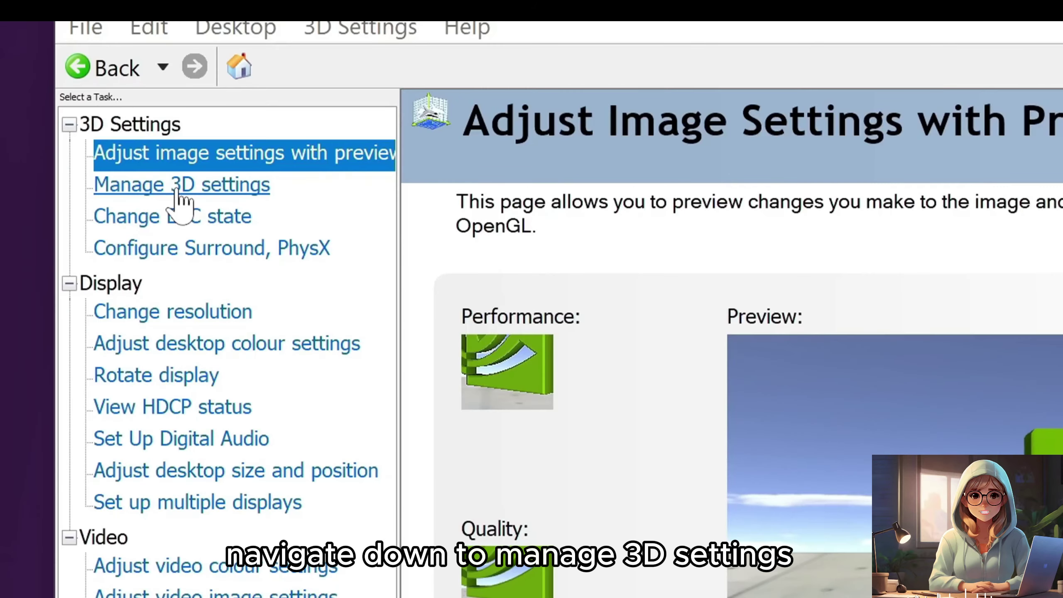
Step: Go to Manage 3D Settings and view the Program Settings tab
{"action": "left_click", "coordinate": [179, 189]}
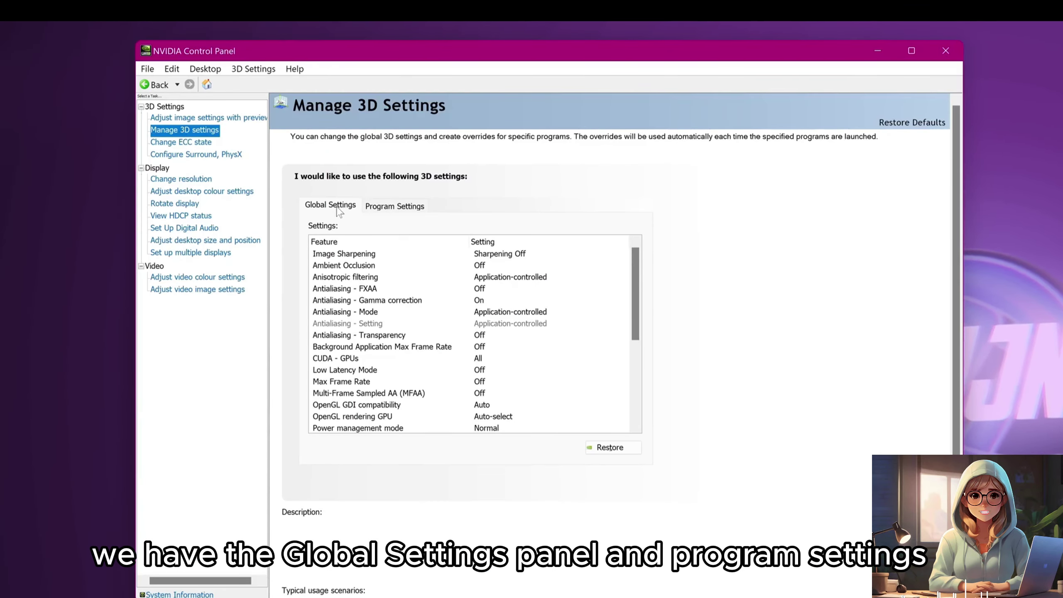
{"action": "left_click", "coordinate": [360, 207]}
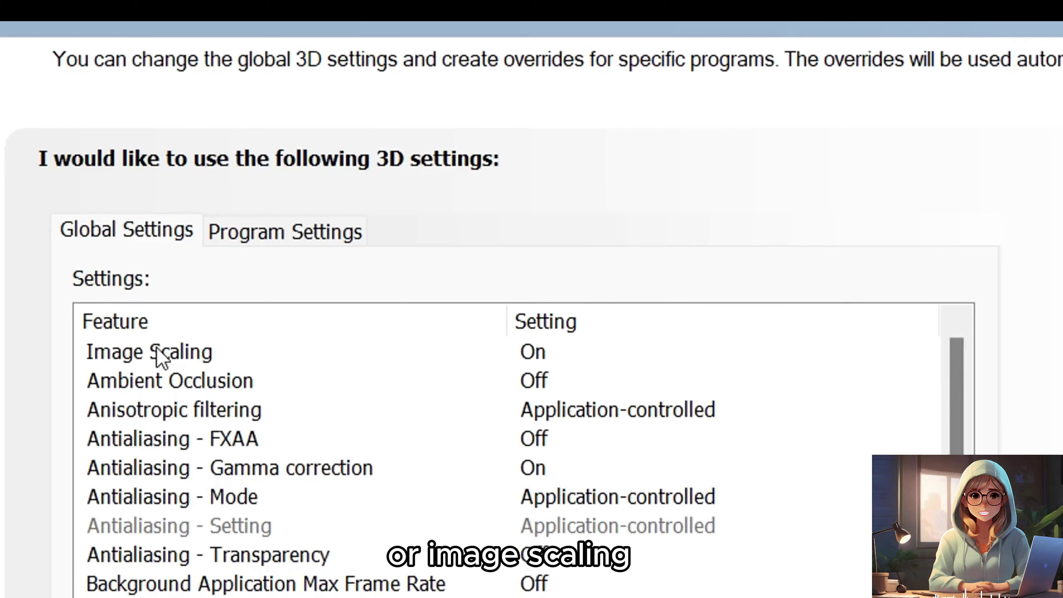
Step: Switch Image Scaling to 'On (GPU Scaling & Sharpening)'
{"action": "left_click", "coordinate": [158, 350]}
{"action": "left_click", "coordinate": [489, 204]}
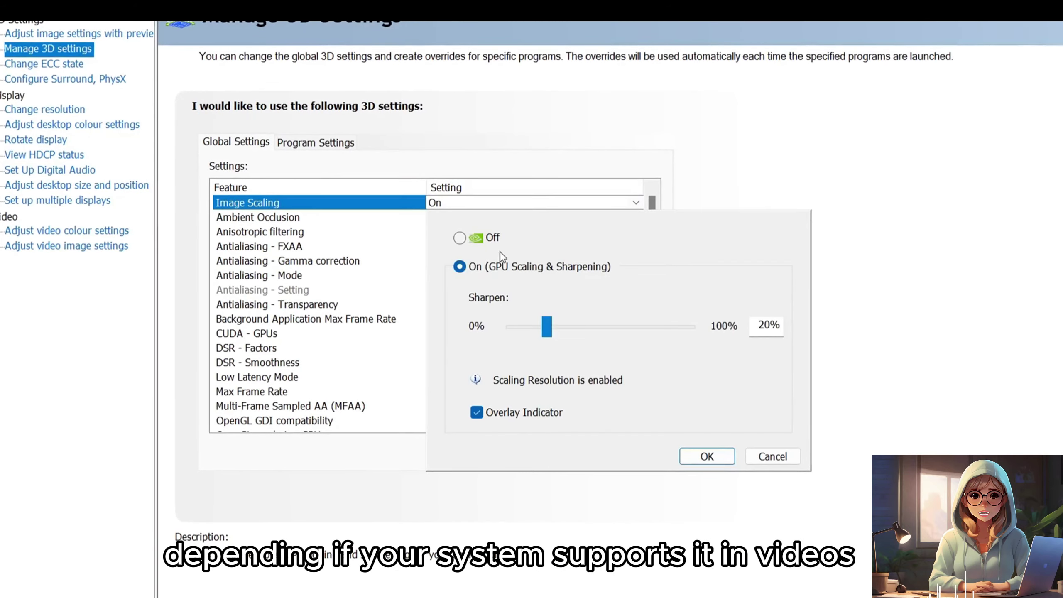
{"action": "left_click", "coordinate": [461, 239]}
{"action": "left_click", "coordinate": [460, 267]}
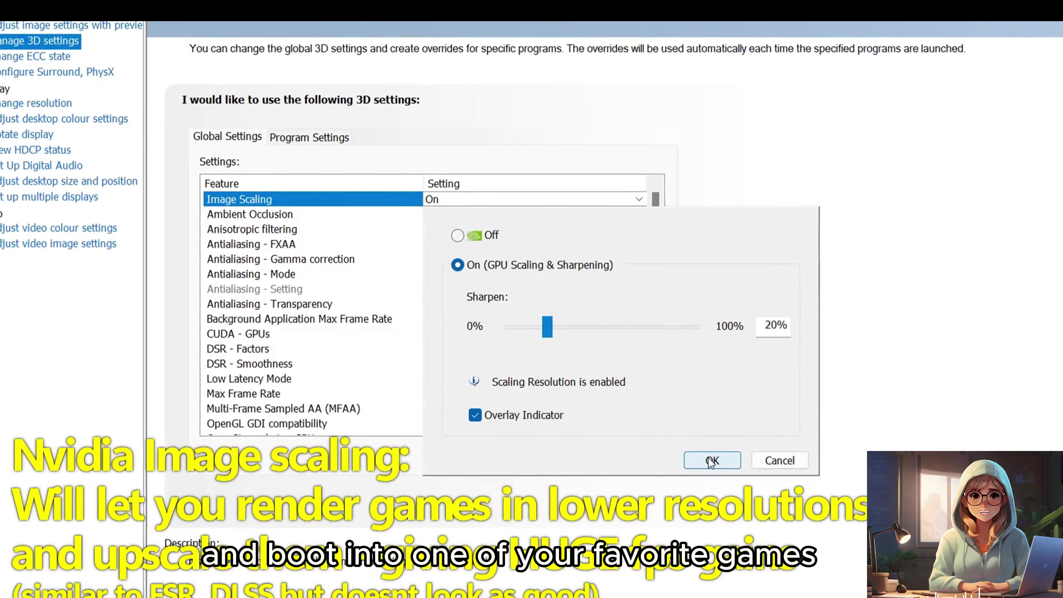
Step: Confirm the Image Scaling choice with OK and set the game resolution to 3264x1836
{"action": "left_click", "coordinate": [710, 462]}
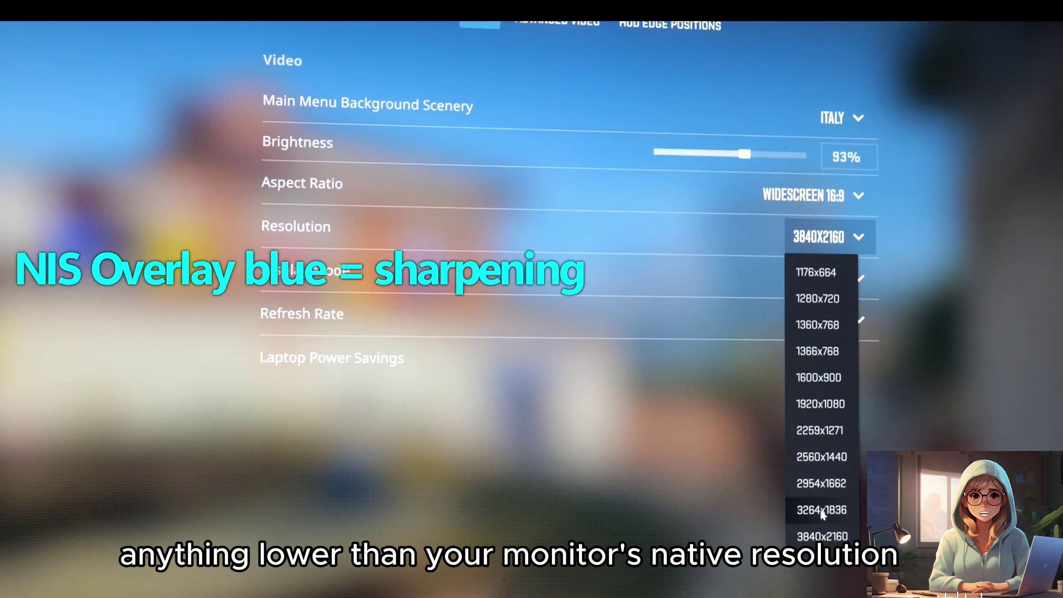
{"action": "left_click", "coordinate": [822, 510]}
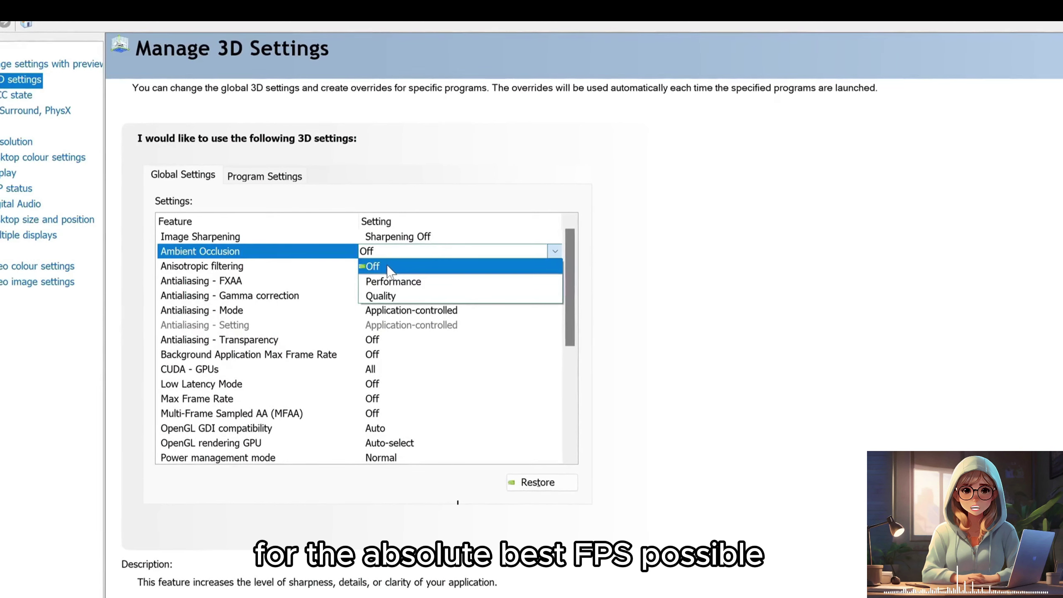
Step: Set Ambient Occlusion to Performance, anisotropic filtering to application-controlled, and FXAA off
{"action": "left_click", "coordinate": [398, 283]}
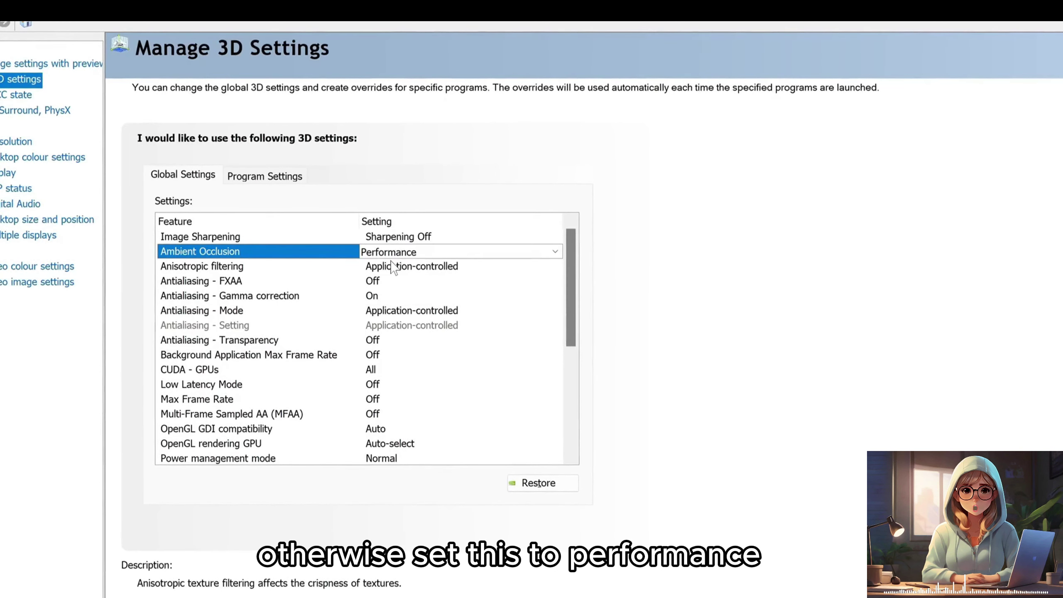
{"action": "left_click", "coordinate": [444, 271]}
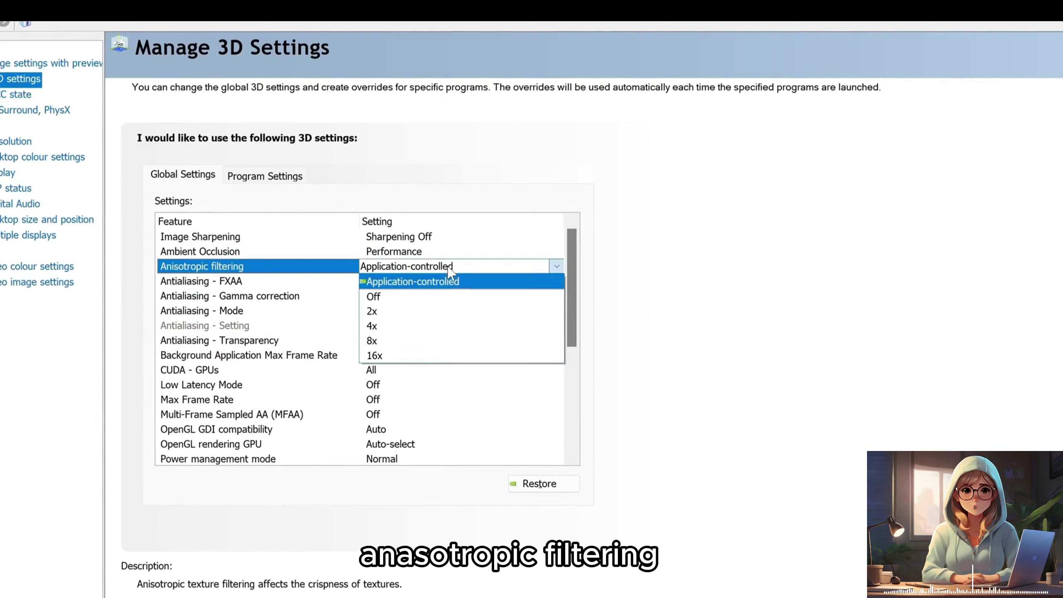
{"action": "left_click", "coordinate": [412, 279]}
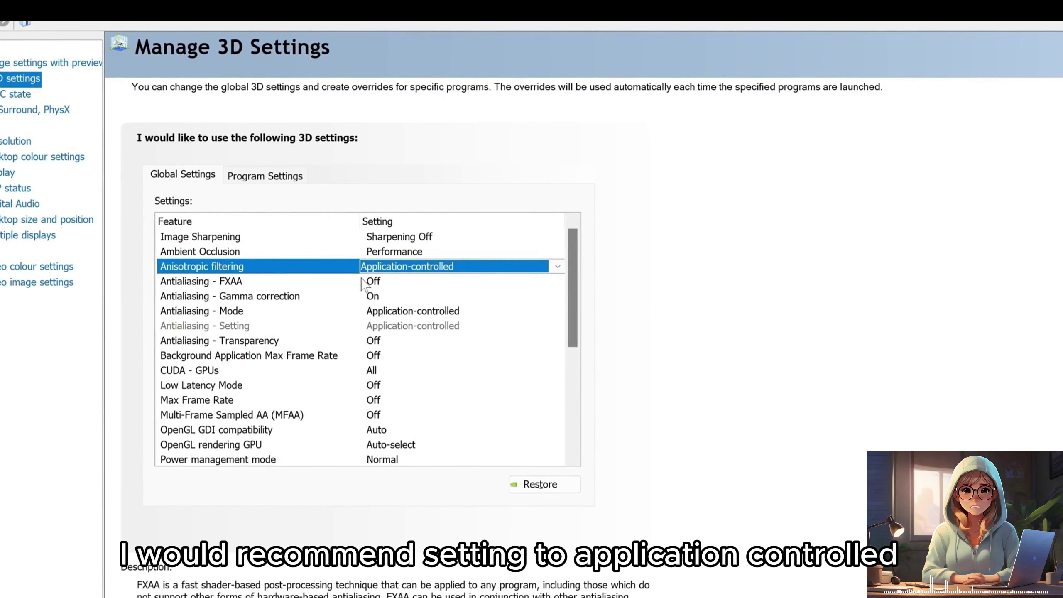
{"action": "left_click", "coordinate": [393, 283]}
{"action": "left_click", "coordinate": [486, 284]}
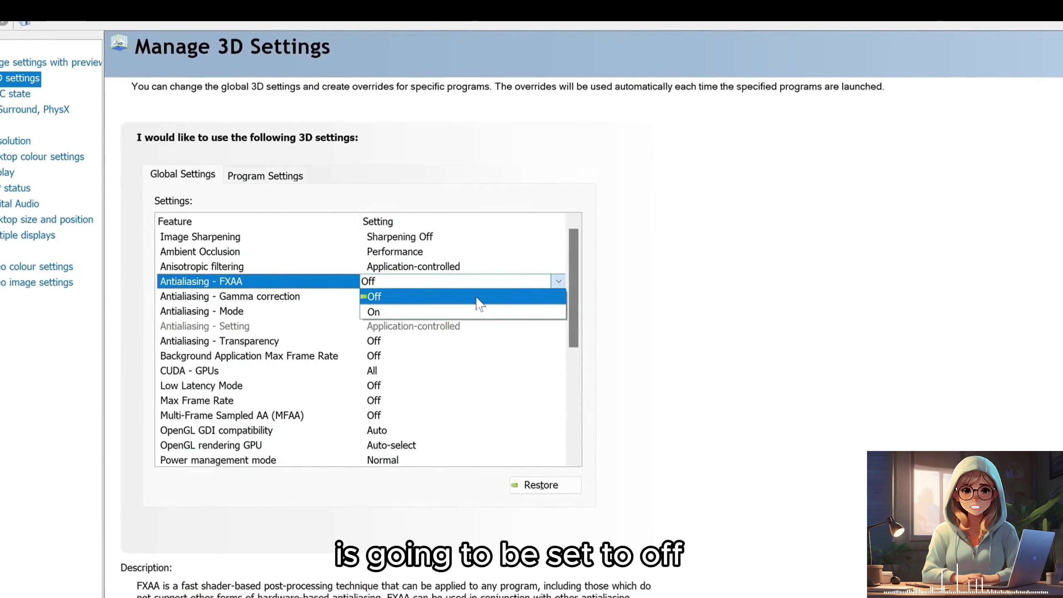
Step: Turn gamma correction on, antialiasing mode application-controlled, and antialiasing transparency off
{"action": "left_click", "coordinate": [379, 295]}
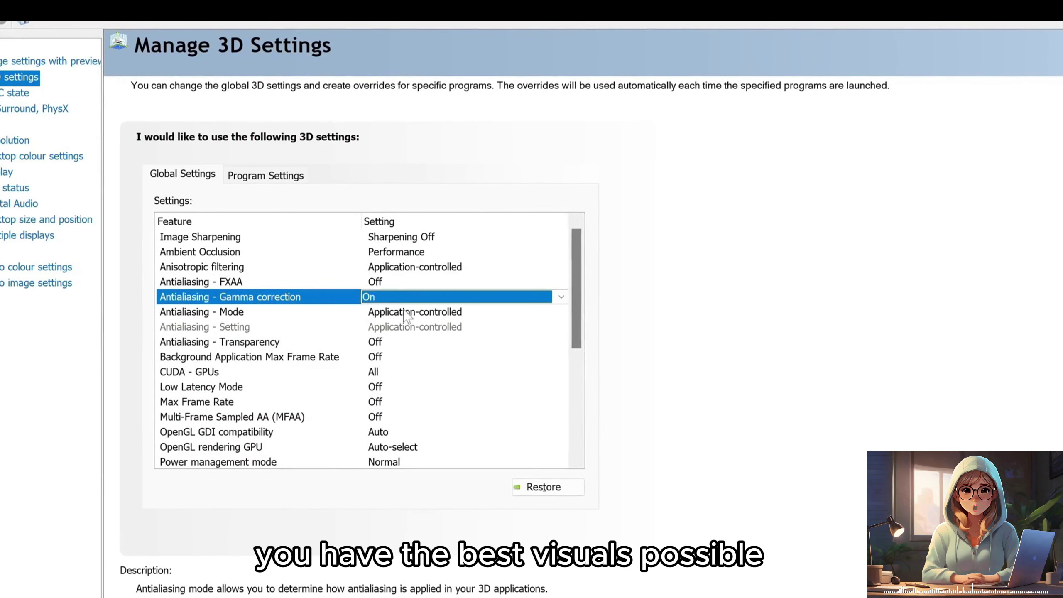
{"action": "left_click", "coordinate": [529, 314]}
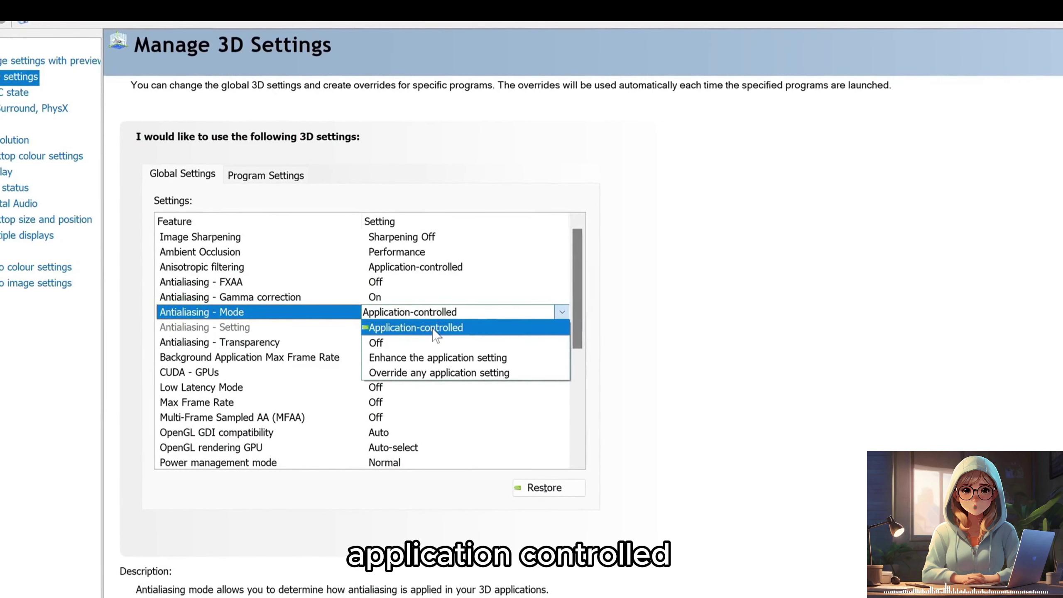
{"action": "left_click", "coordinate": [433, 330]}
{"action": "left_click", "coordinate": [417, 344]}
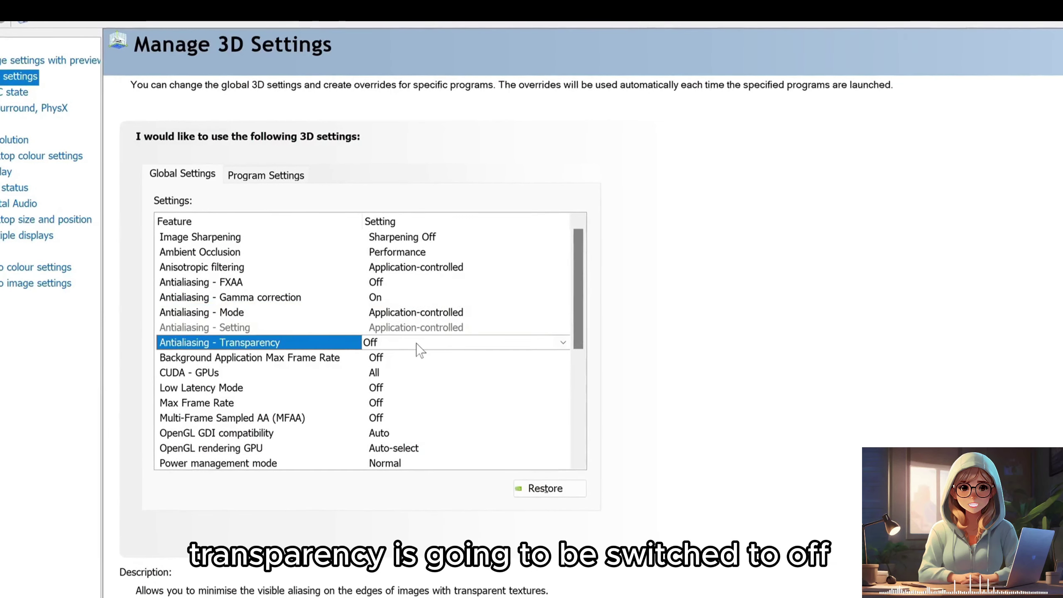
{"action": "left_click", "coordinate": [412, 345]}
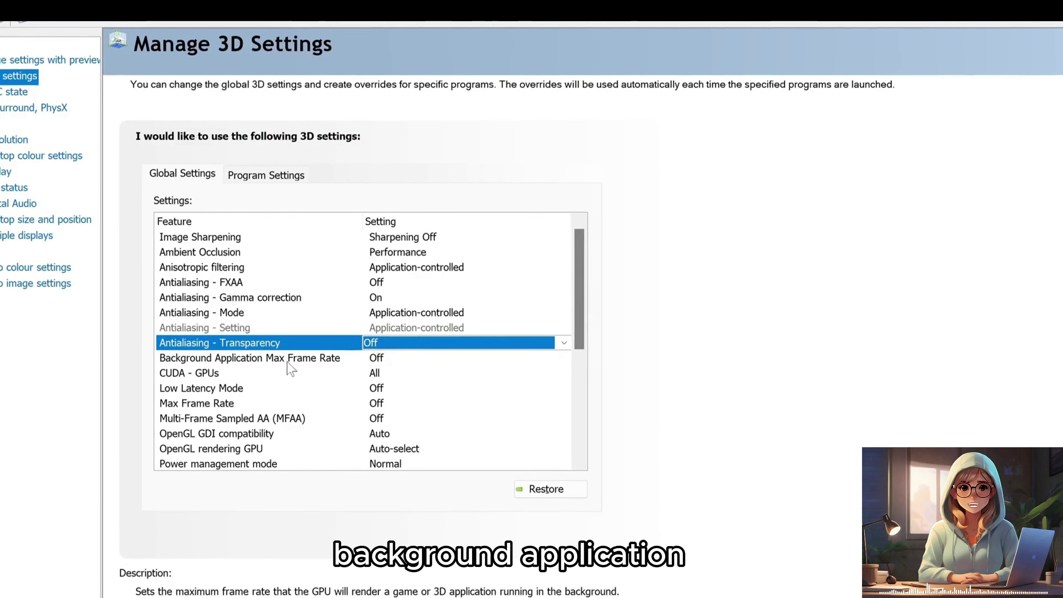
{"action": "left_click", "coordinate": [428, 361]}
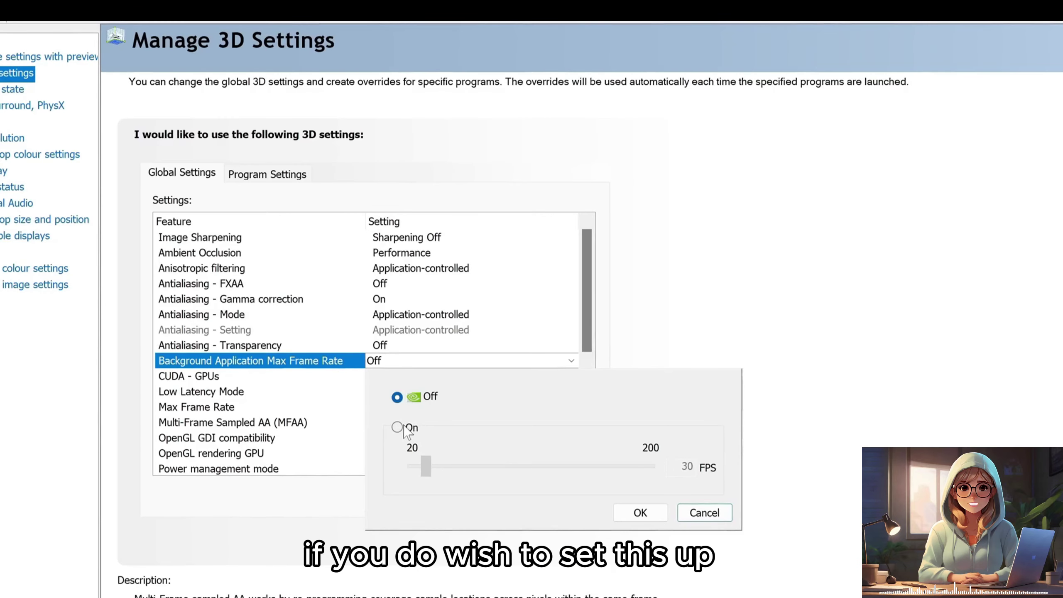
Step: Turn on Background Application Max Frame Rate and cap it at 20 FPS
{"action": "left_click", "coordinate": [397, 427]}
{"action": "left_click_drag", "start_coordinate": [426, 466], "coordinate": [414, 466]}
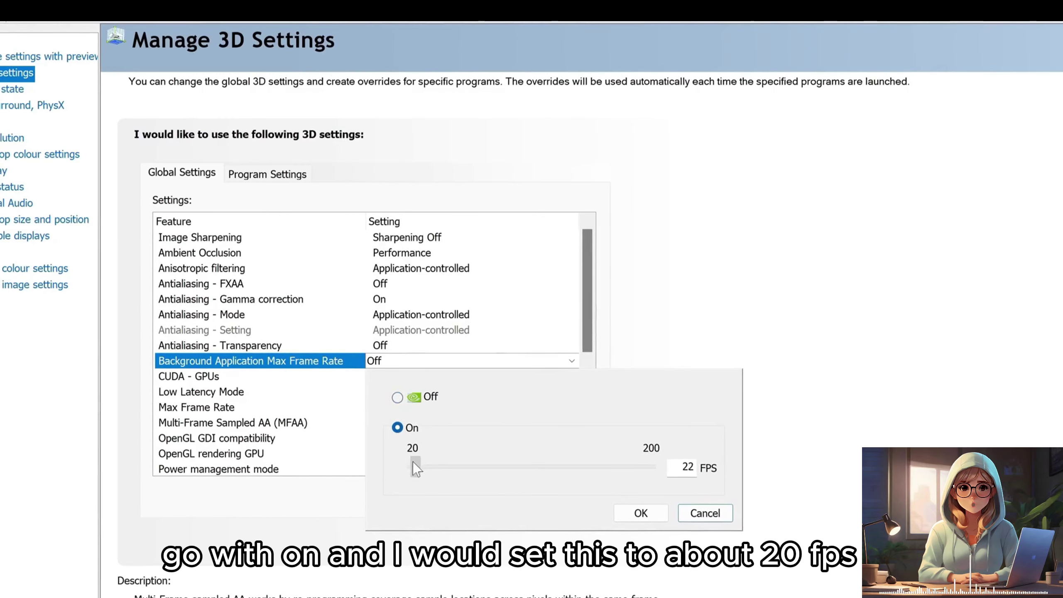
{"action": "left_click", "coordinate": [644, 514]}
{"action": "left_click", "coordinate": [380, 378]}
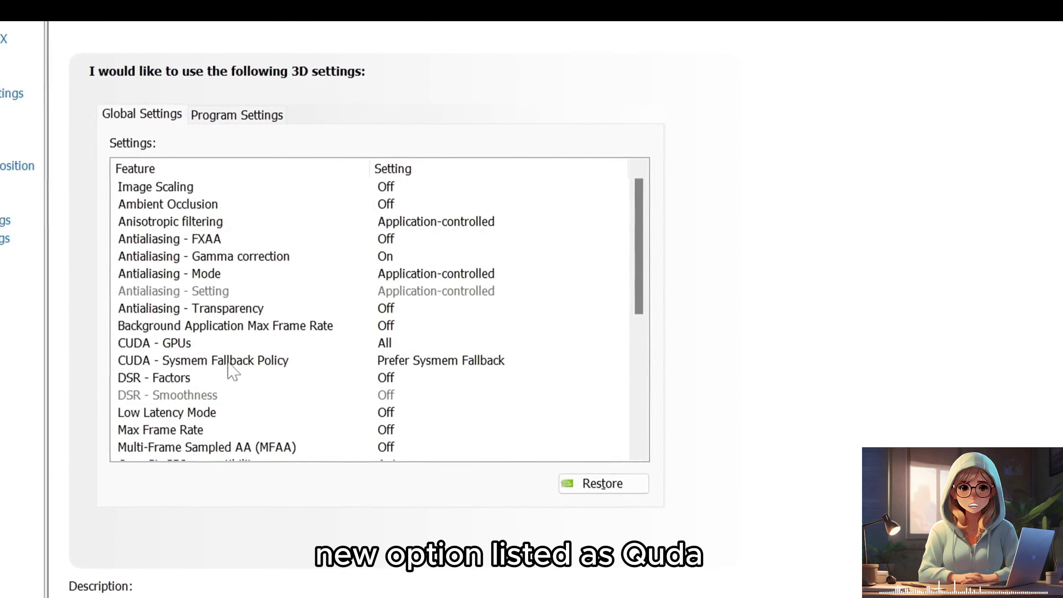
Step: Set CUDA - Sysmem Fallback Policy to Driver Default and recheck that it stays selected
{"action": "left_click", "coordinate": [412, 361]}
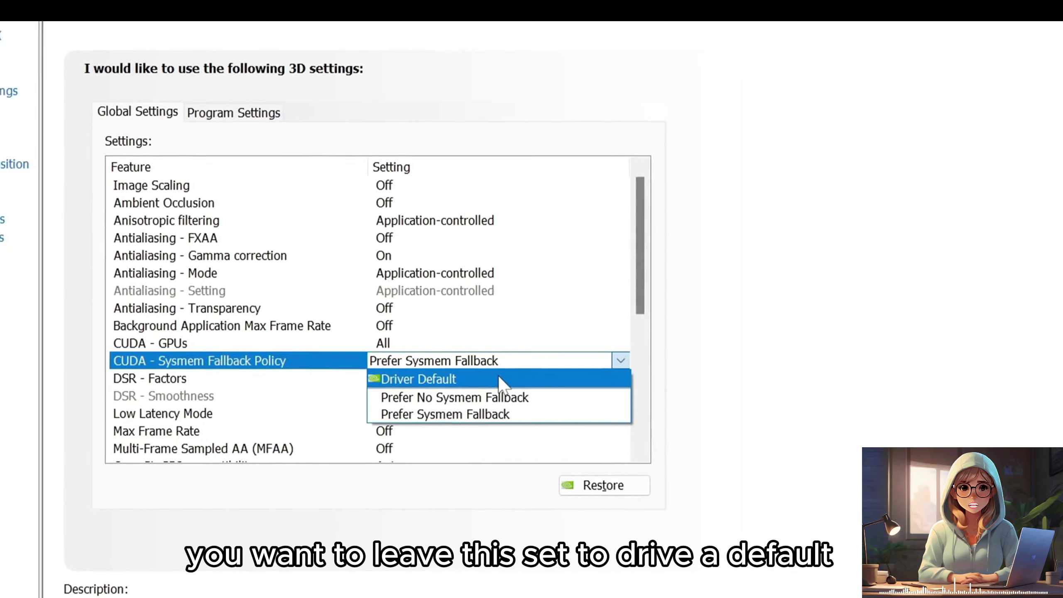
{"action": "left_click", "coordinate": [498, 378]}
{"action": "left_click", "coordinate": [472, 366]}
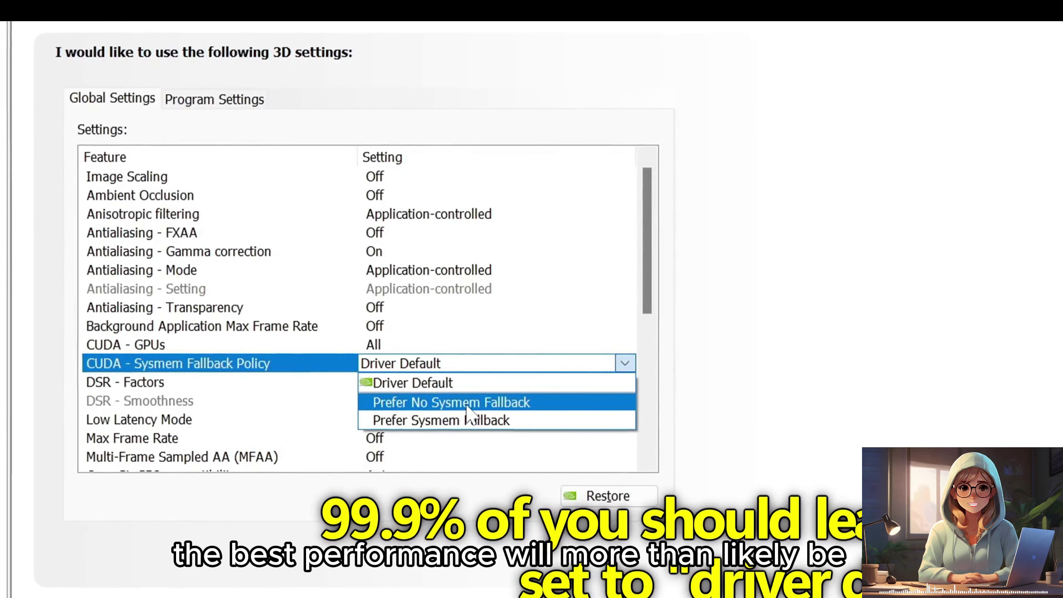
{"action": "left_click", "coordinate": [422, 386]}
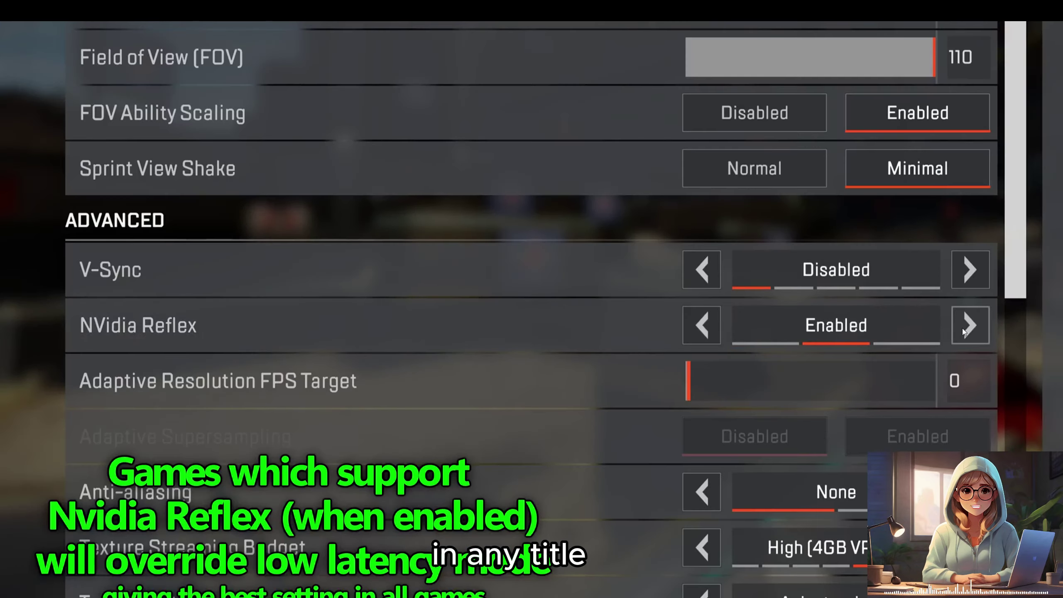
Step: Set NVIDIA Reflex to Enabled + Boost in the game's Advanced settings
{"action": "left_click", "coordinate": [969, 325]}
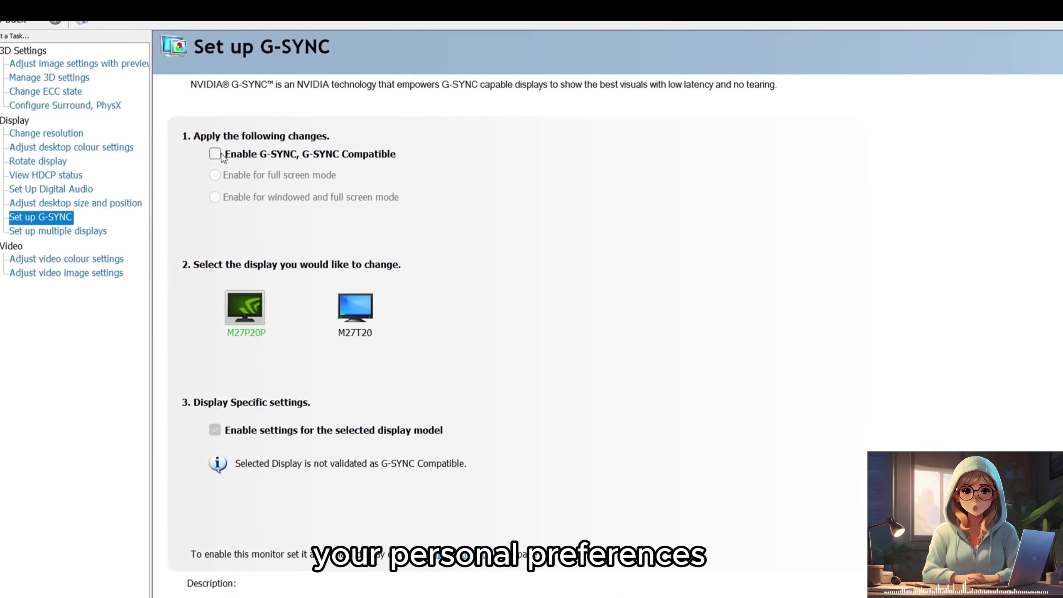
Step: Enable full-screen G-SYNC, set Monitor Technology to G-SYNC Compatible and Vertical sync On
{"action": "left_click", "coordinate": [218, 157]}
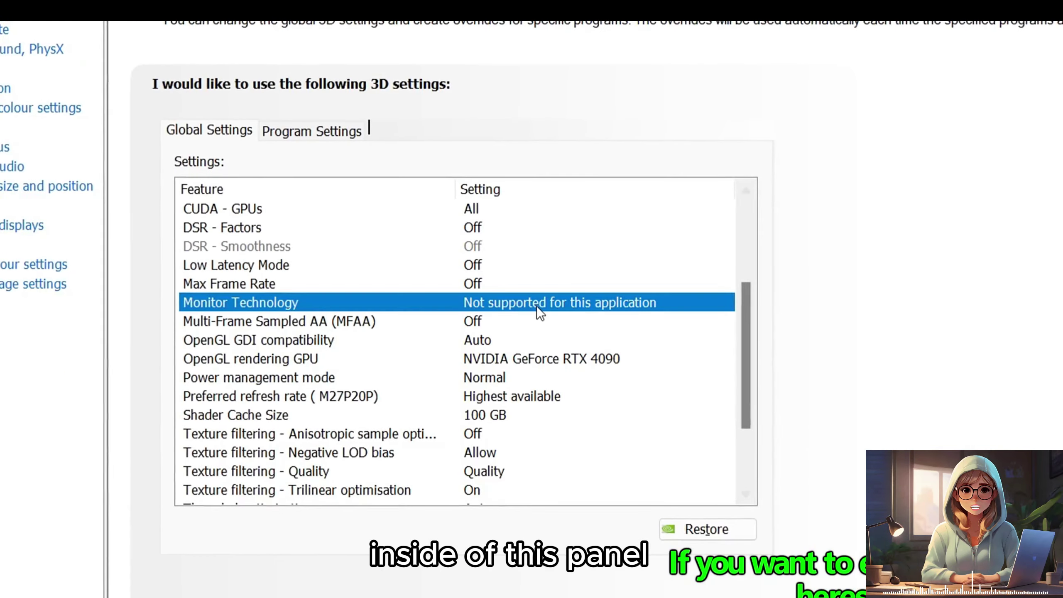
{"action": "left_click", "coordinate": [537, 306]}
{"action": "left_click", "coordinate": [506, 321]}
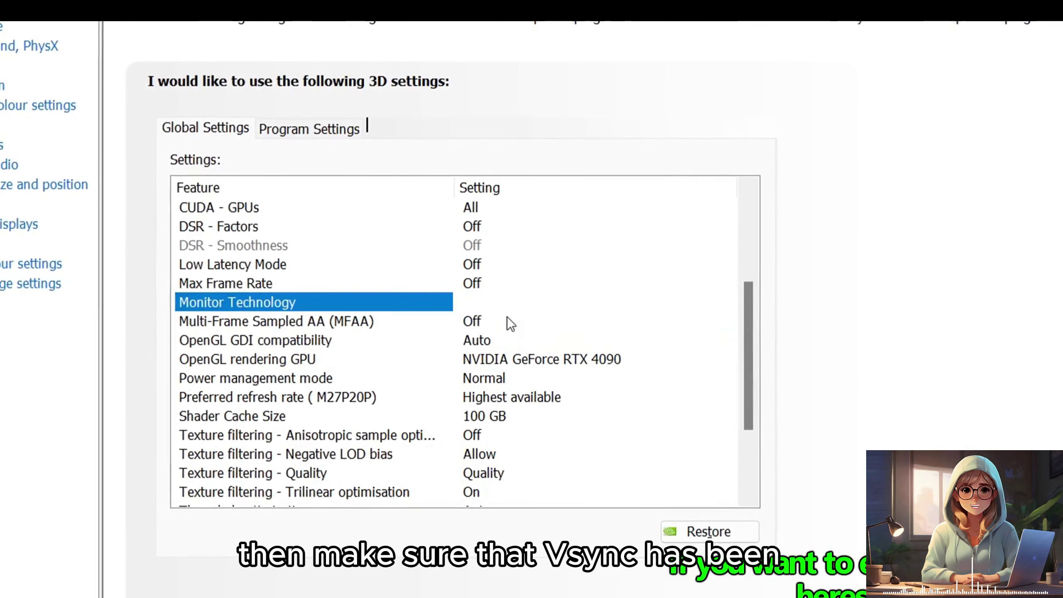
{"action": "scroll", "coordinate": [489, 364], "scroll_direction": "down", "scroll_amount": 10}
{"action": "left_click", "coordinate": [534, 358]}
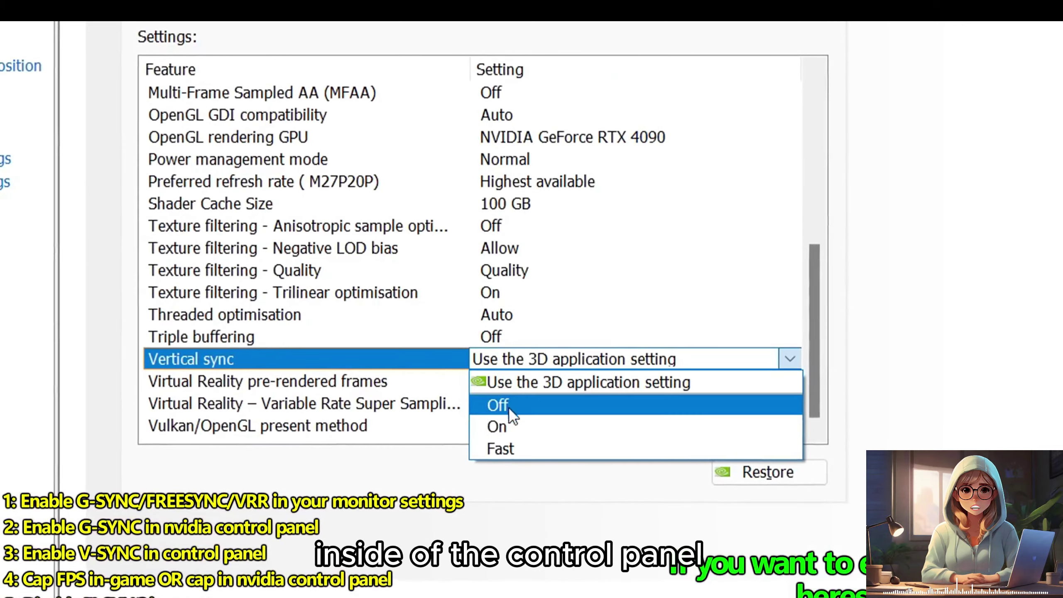
{"action": "left_click", "coordinate": [505, 423]}
{"action": "scroll", "coordinate": [505, 427], "scroll_direction": "up", "scroll_amount": 3}
Step: Turn Max Frame Rate on with a 141 FPS cap
{"action": "left_click", "coordinate": [437, 277]}
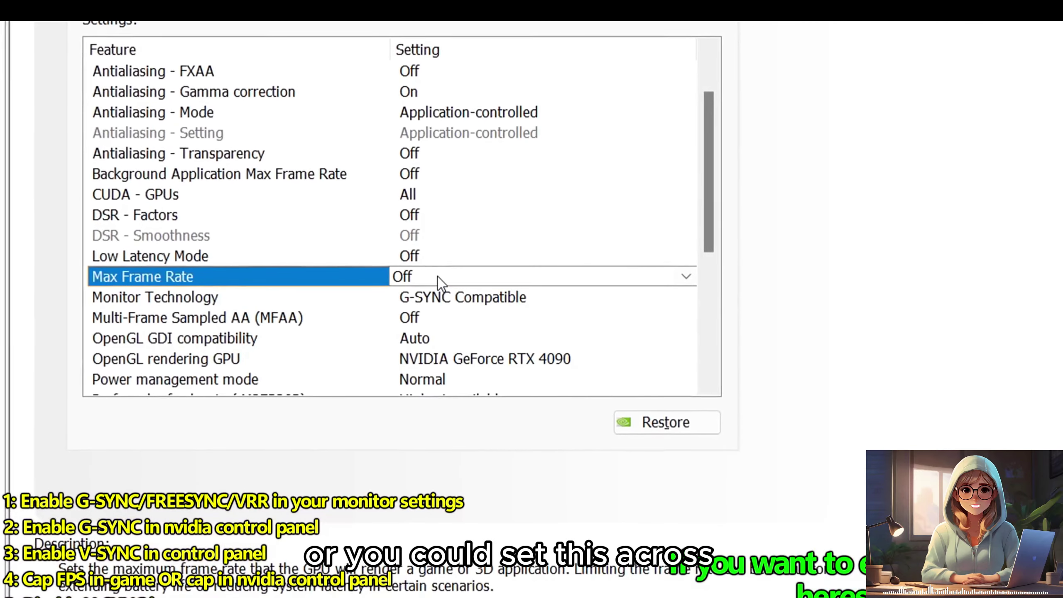
{"action": "left_click", "coordinate": [434, 368]}
{"action": "mouse_move", "coordinate": [466, 426]}
{"action": "left_mouse_down"}
{"action": "mouse_move", "coordinate": [562, 435]}
{"action": "mouse_move", "coordinate": [494, 426]}
{"action": "left_mouse_up"}
{"action": "left_click", "coordinate": [793, 487]}
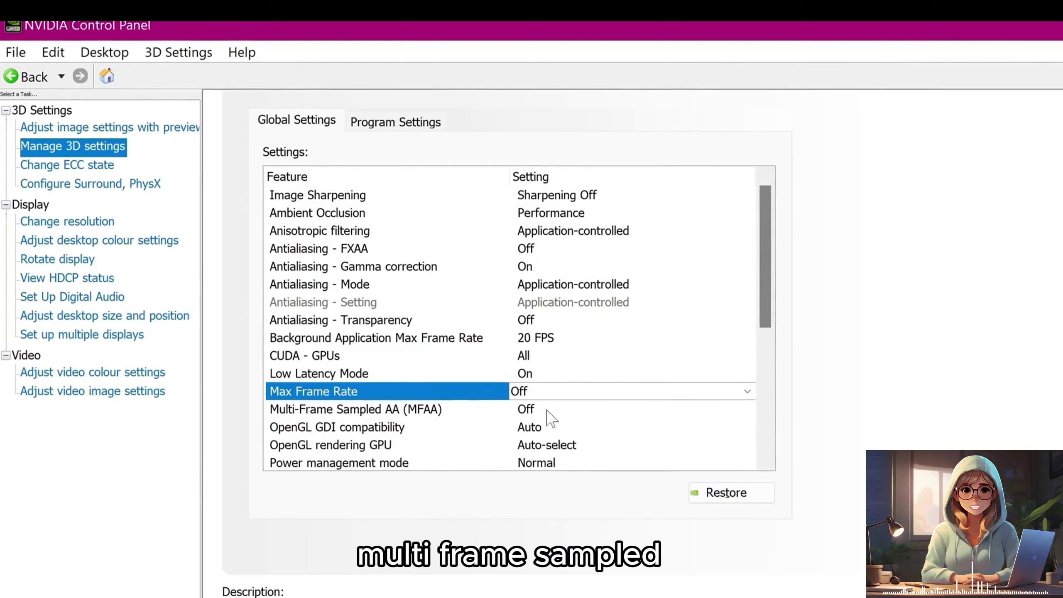
Step: Keep MFAA Off and OpenGL GDI compatibility Auto, and make the RTX 4090 render OpenGL
{"action": "left_click", "coordinate": [548, 411]}
{"action": "left_click", "coordinate": [534, 428]}
{"action": "left_click", "coordinate": [473, 434]}
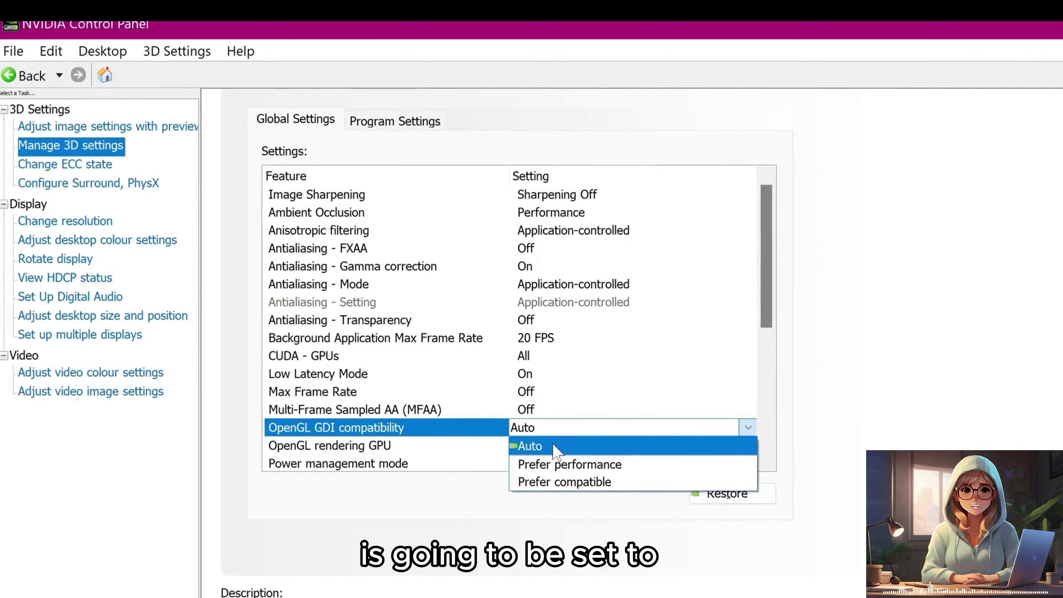
{"action": "left_click", "coordinate": [553, 443]}
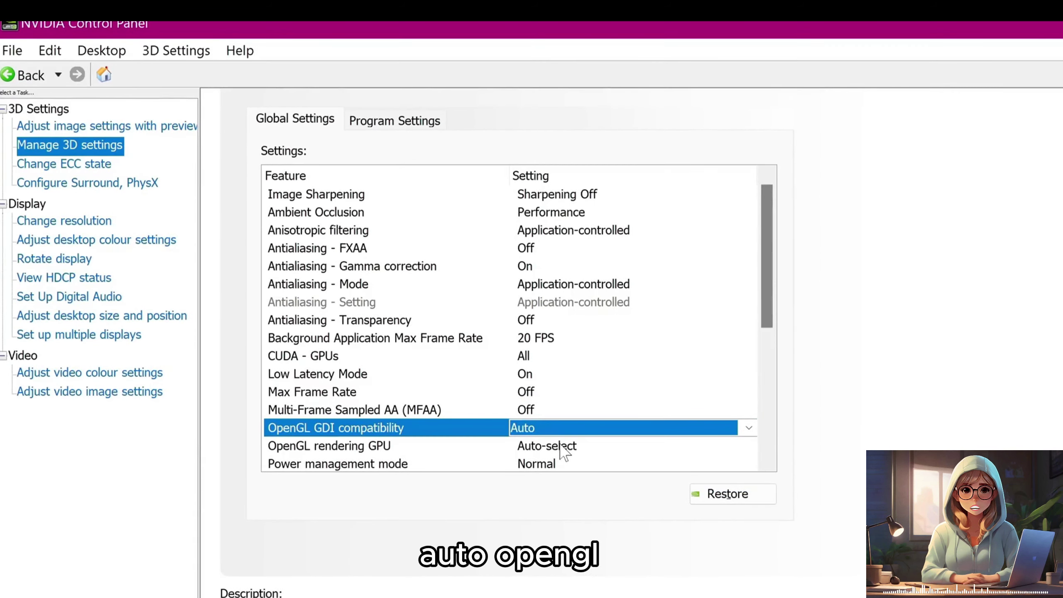
{"action": "left_click", "coordinate": [564, 447]}
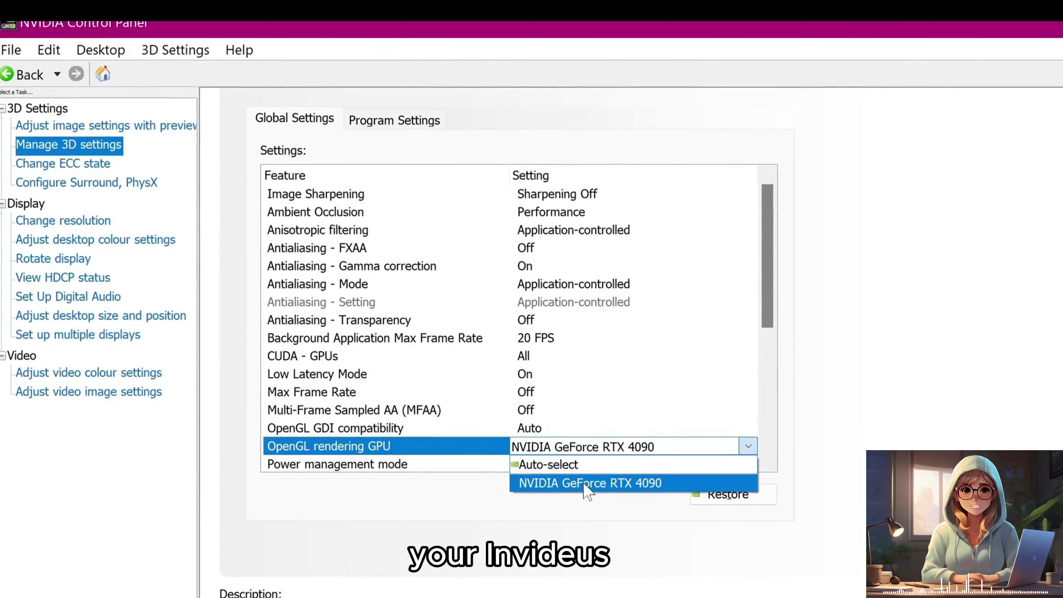
{"action": "left_click", "coordinate": [586, 484]}
{"action": "scroll", "coordinate": [767, 277], "scroll_direction": "down", "scroll_amount": 2}
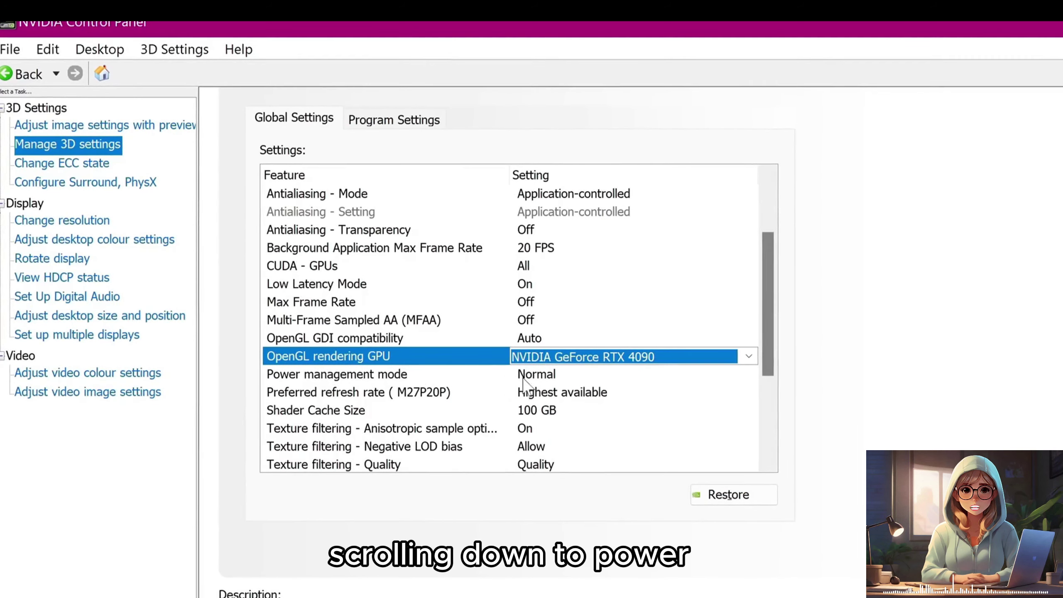
Step: Set Power management mode to Normal and Preferred refresh rate to Highest available
{"action": "left_click", "coordinate": [538, 379]}
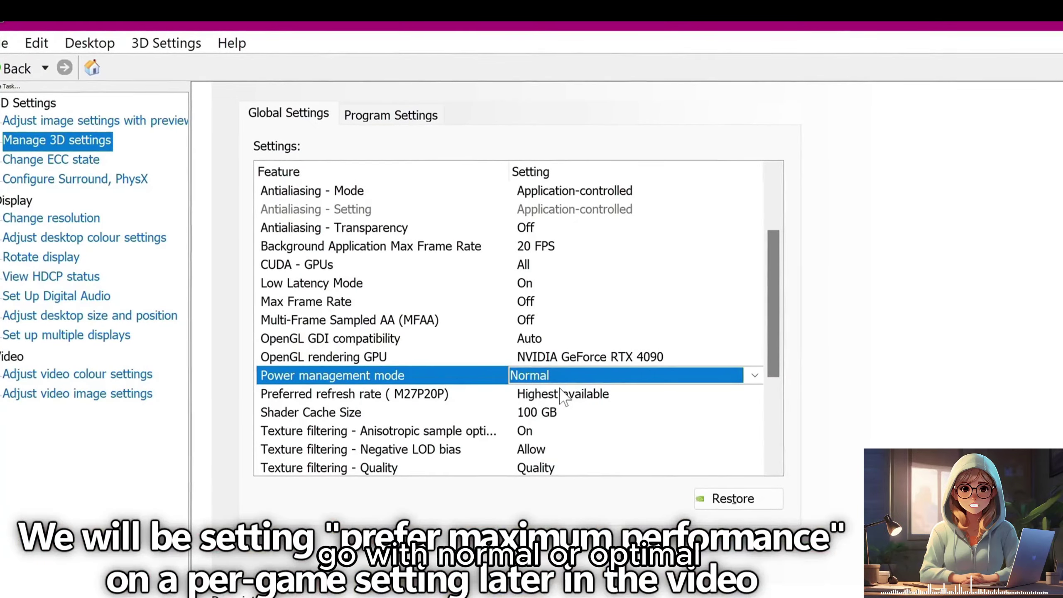
{"action": "left_click", "coordinate": [562, 396]}
{"action": "left_click", "coordinate": [555, 434]}
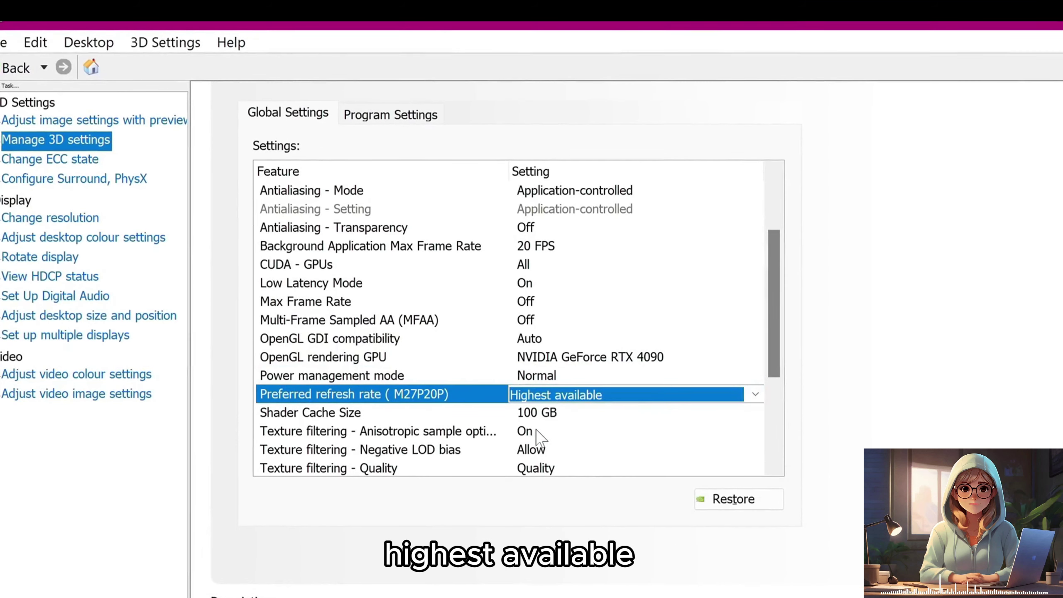
{"action": "left_click", "coordinate": [559, 416]}
{"action": "left_click", "coordinate": [559, 416]}
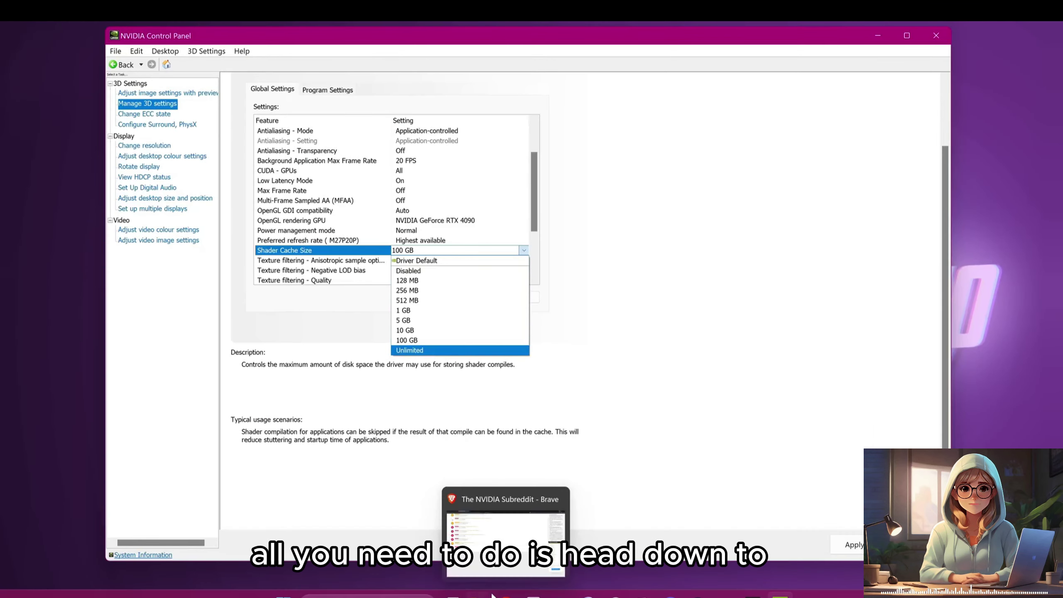
Step: Check Local Disk (C:) free space (1.09 TB) under This PC, then minimize File Explorer
{"action": "left_click", "coordinate": [480, 593]}
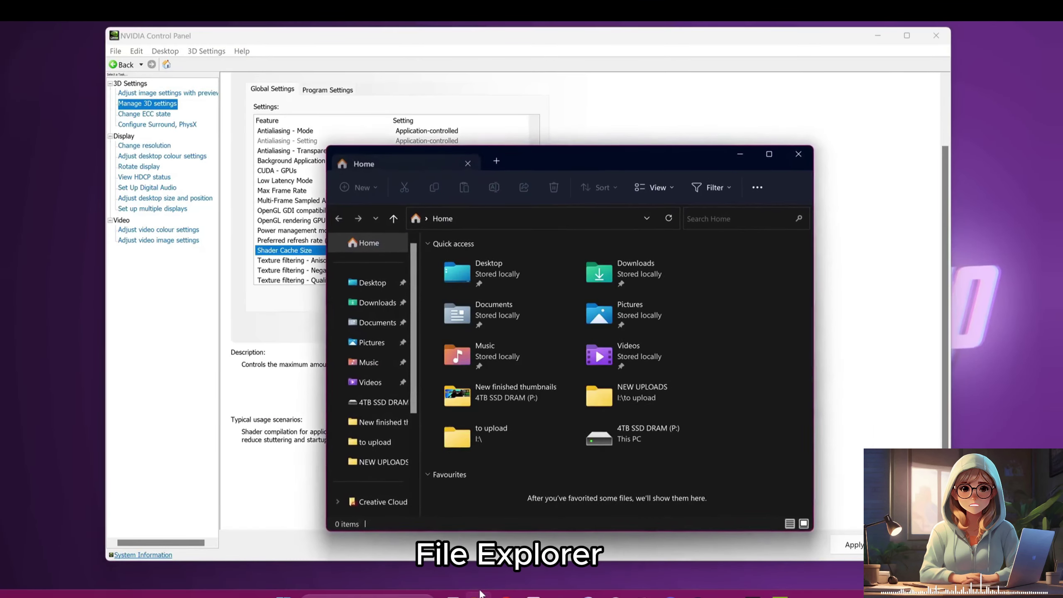
{"action": "left_click", "coordinate": [366, 482]}
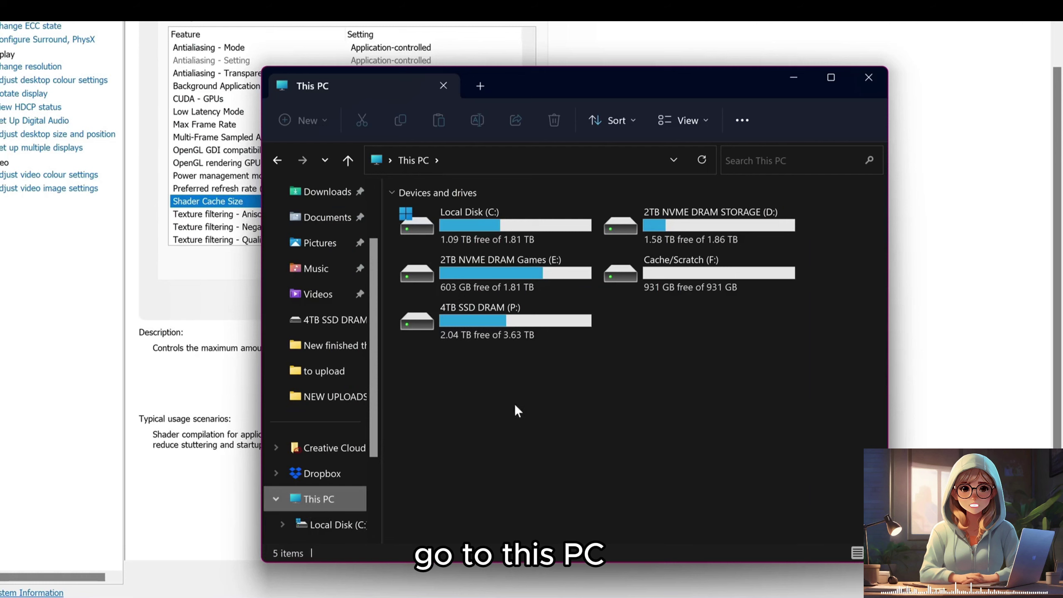
{"action": "left_click", "coordinate": [482, 221]}
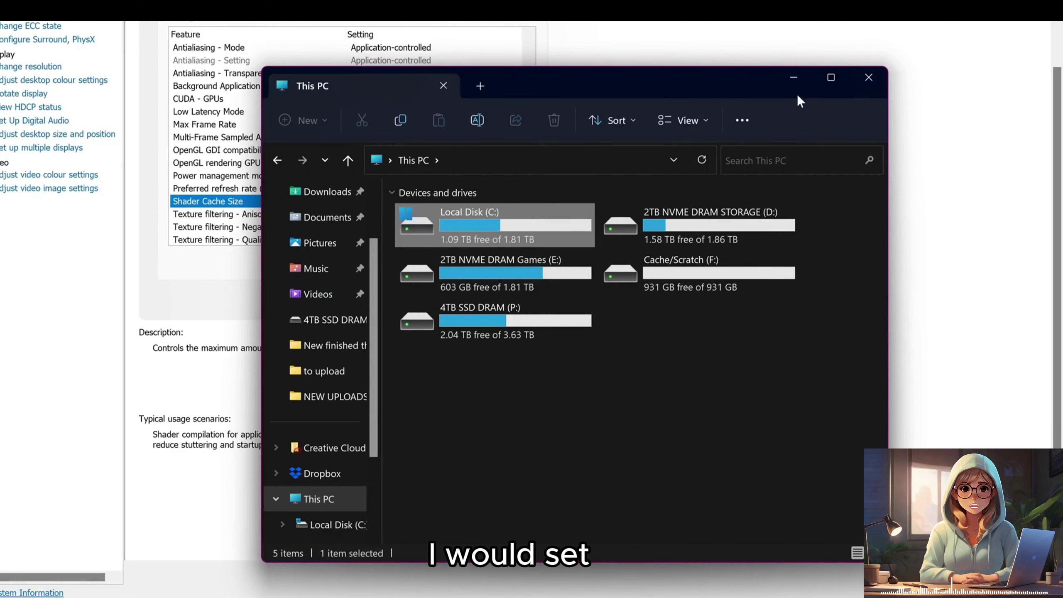
{"action": "left_click", "coordinate": [794, 78]}
{"action": "left_click", "coordinate": [516, 201]}
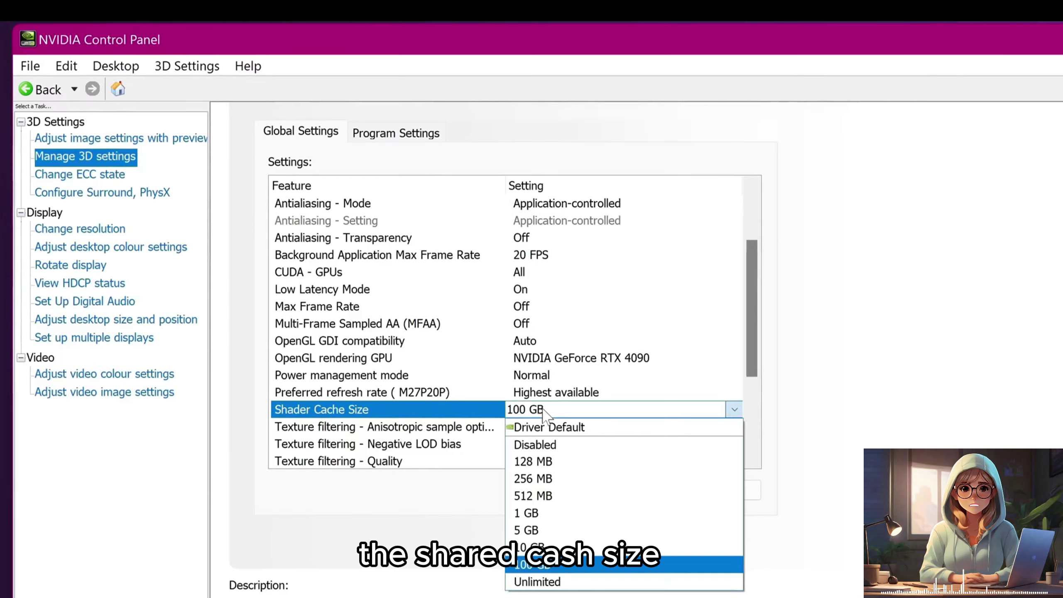
Step: Set Shader Cache Size to 100 GB, Anisotropic sample optimisation On, Negative LOD bias Allow
{"action": "left_click", "coordinate": [559, 566]}
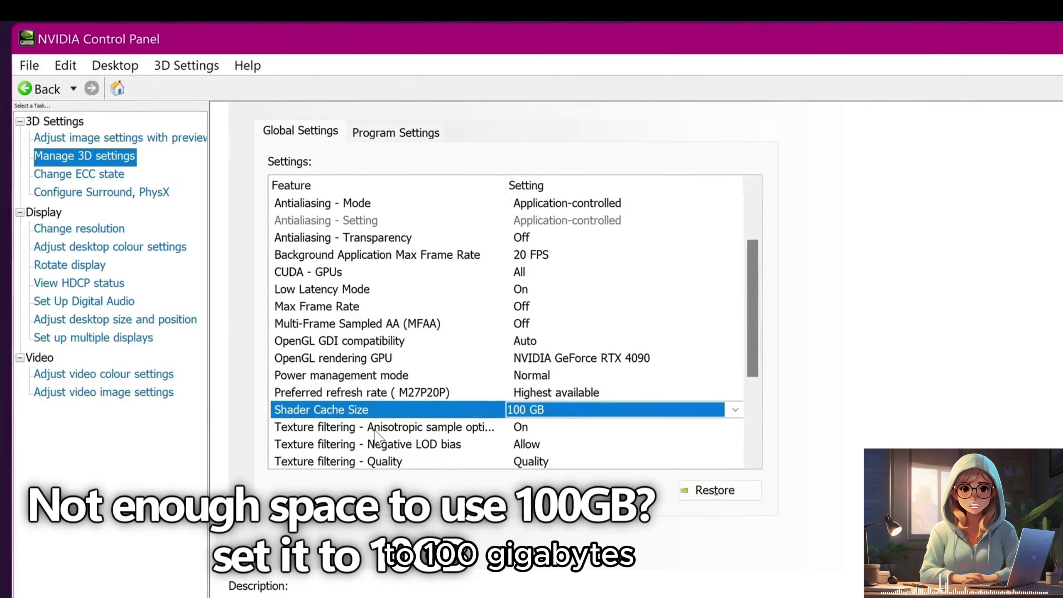
{"action": "left_click", "coordinate": [526, 430]}
{"action": "left_click", "coordinate": [536, 459]}
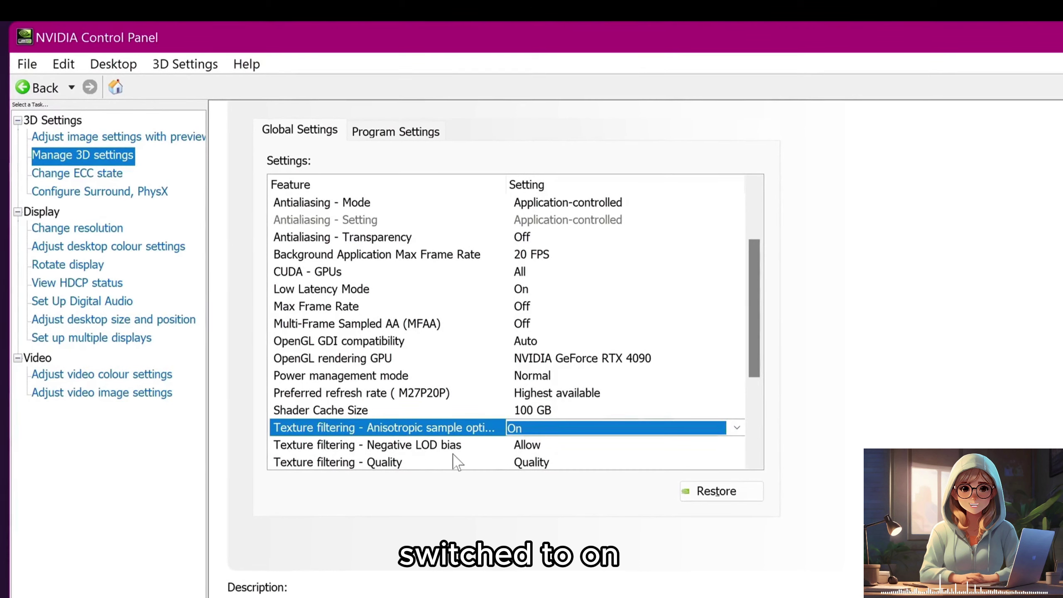
{"action": "double_click", "coordinate": [538, 449]}
{"action": "left_click", "coordinate": [550, 463]}
{"action": "scroll", "coordinate": [577, 325], "scroll_direction": "down", "scroll_amount": 3}
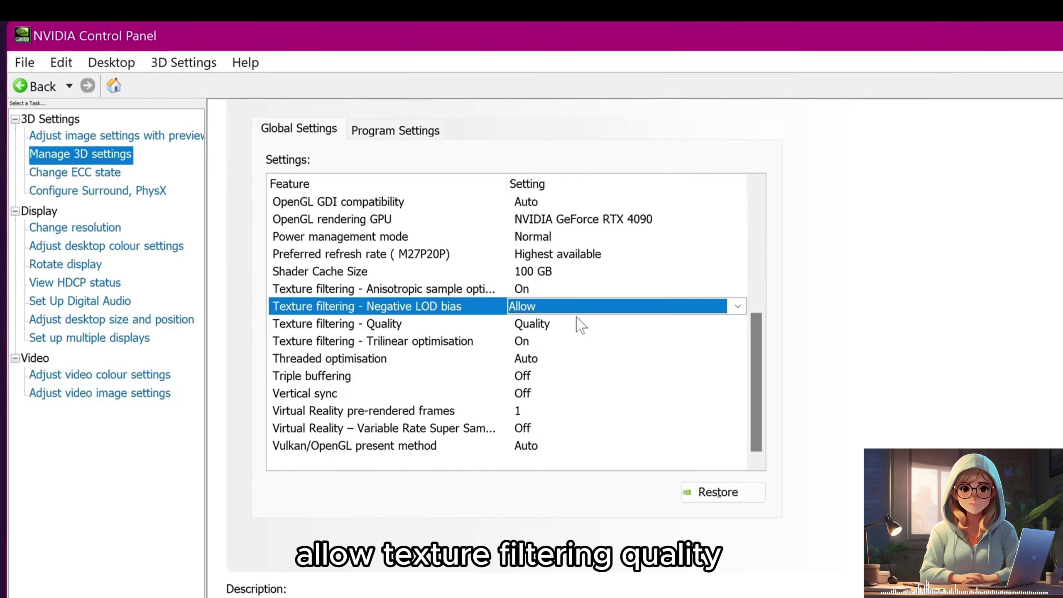
Step: Keep texture filtering at Quality, trilinear optimisation On and threaded optimisation Auto
{"action": "left_click", "coordinate": [570, 326]}
{"action": "left_click", "coordinate": [570, 327]}
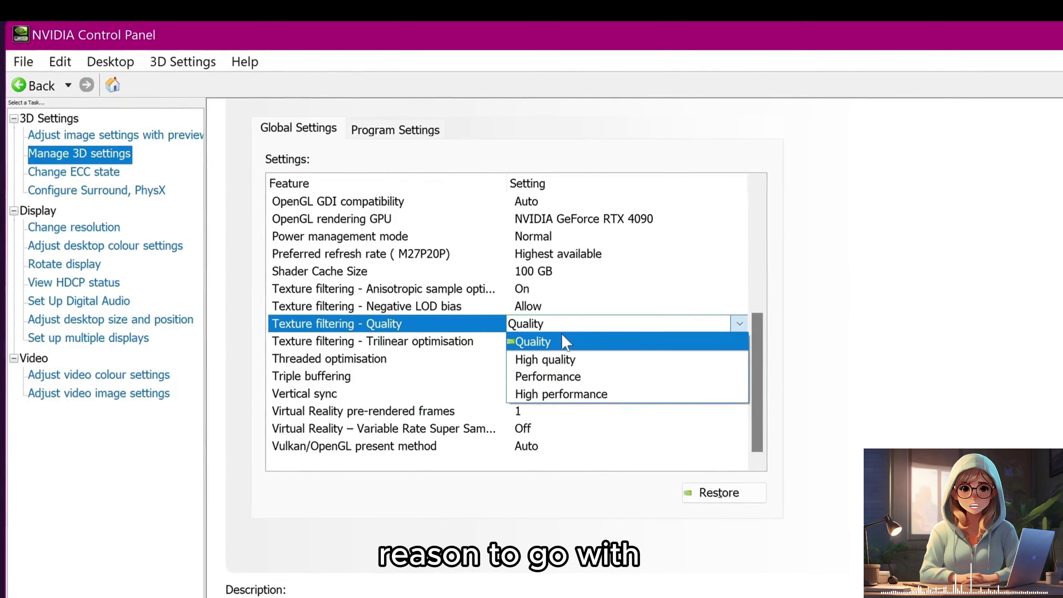
{"action": "left_click", "coordinate": [544, 347]}
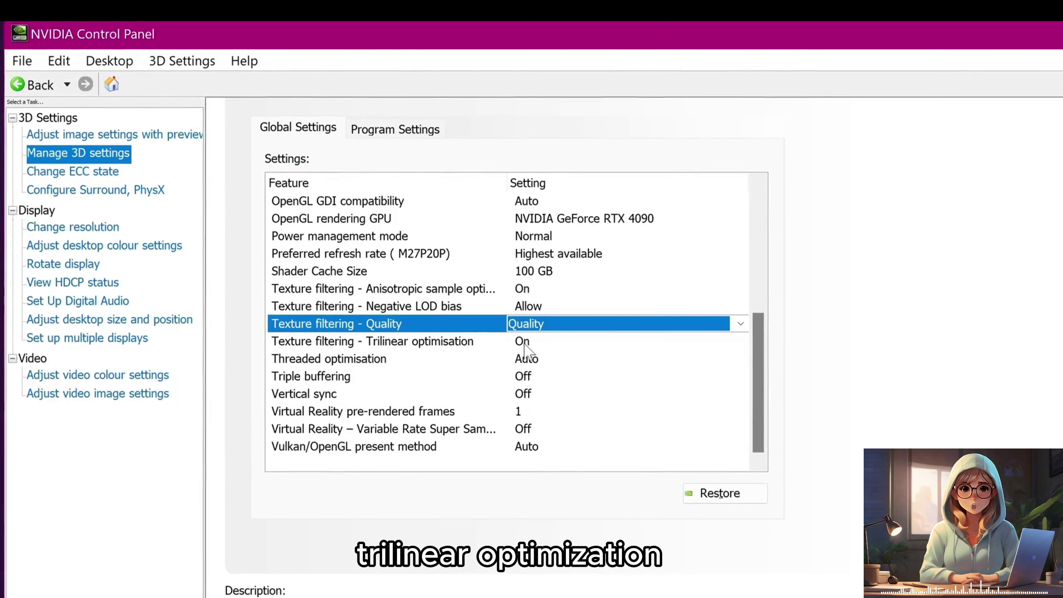
{"action": "left_click", "coordinate": [526, 343]}
{"action": "left_click", "coordinate": [523, 363]}
{"action": "left_click", "coordinate": [536, 362]}
Step: Leave Triple buffering and Vertical sync both Off
{"action": "left_click", "coordinate": [555, 379]}
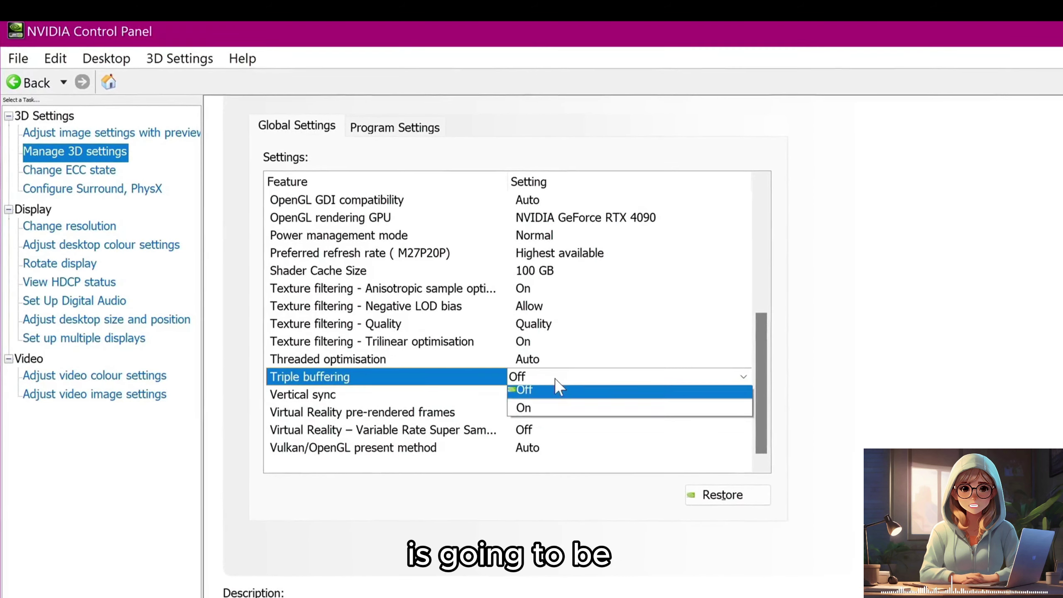
{"action": "left_click", "coordinate": [548, 394]}
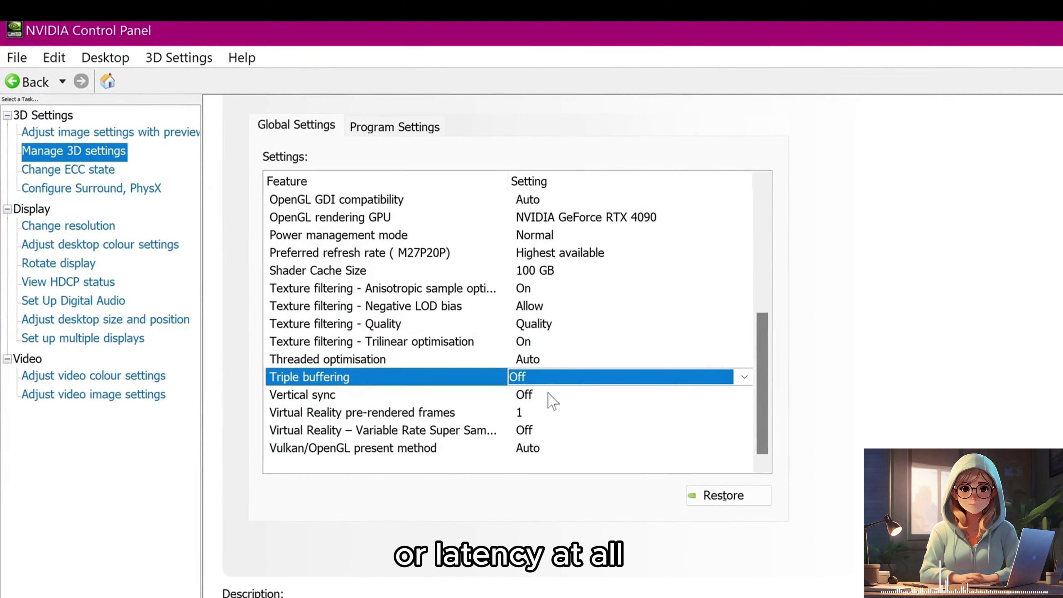
{"action": "left_click", "coordinate": [532, 400]}
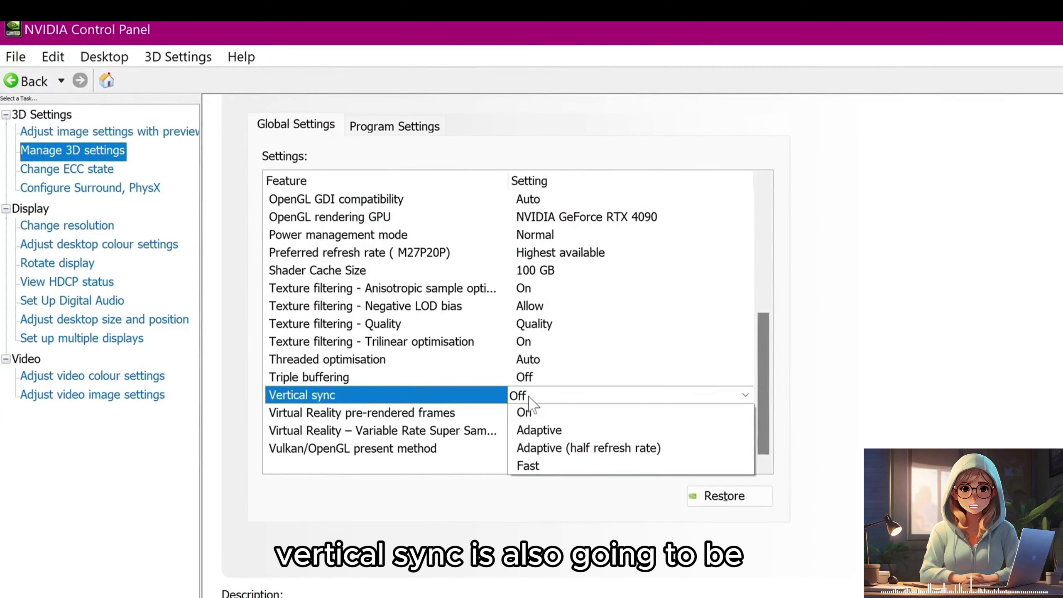
{"action": "left_click", "coordinate": [536, 432]}
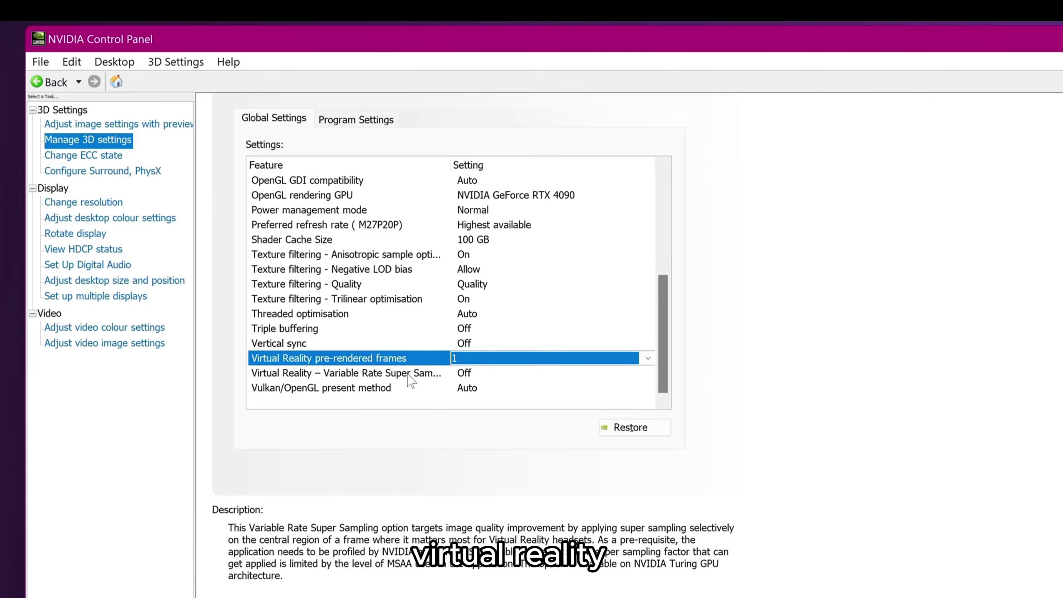
Step: Set VR Variable Rate Super Sampling to Adaptive and confirm Vulkan/OpenGL present method is Auto
{"action": "left_click", "coordinate": [465, 378]}
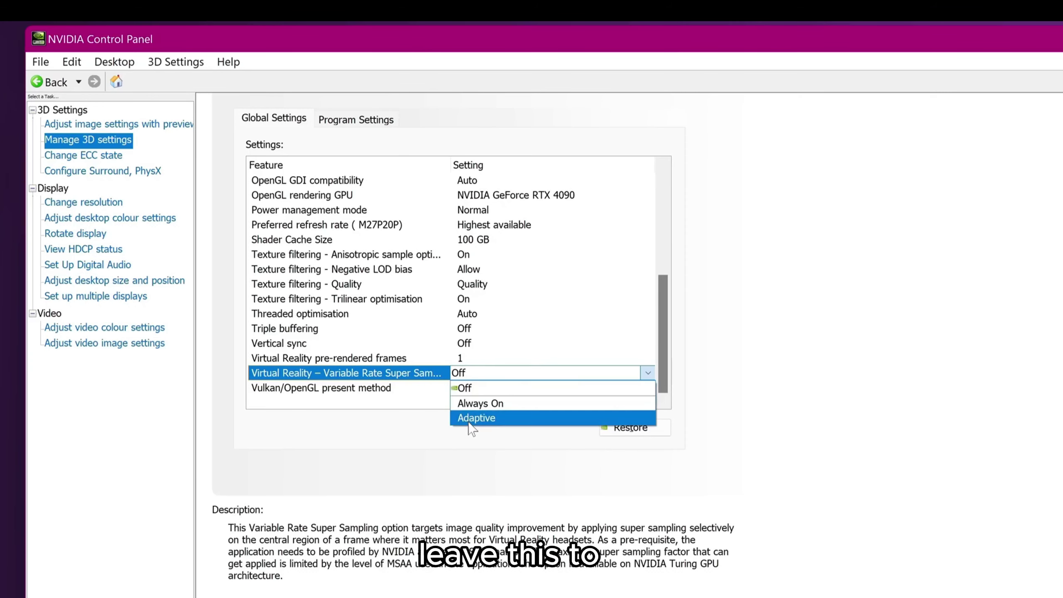
{"action": "left_click", "coordinate": [474, 419]}
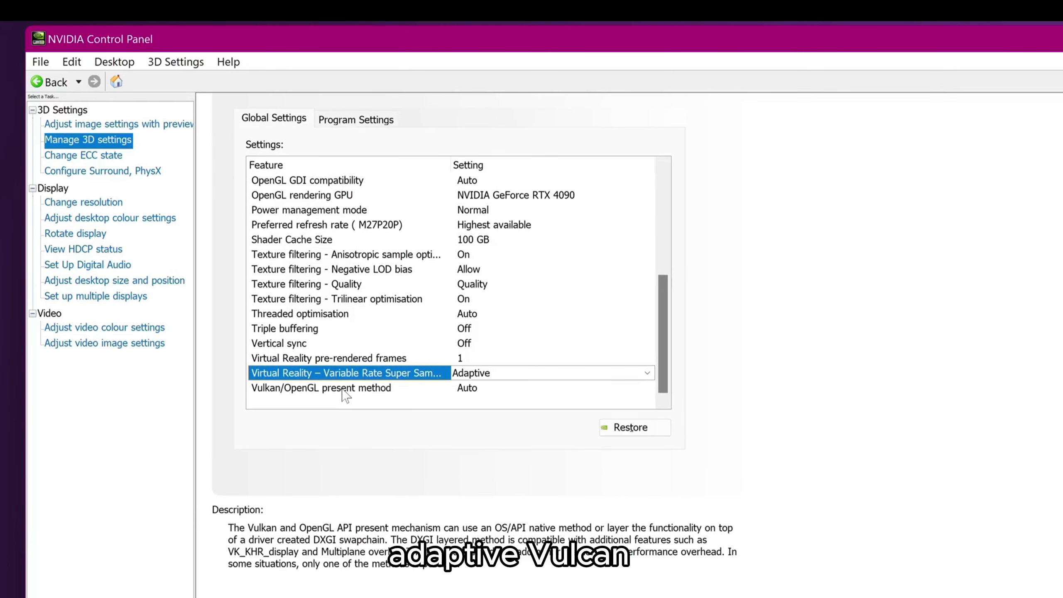
{"action": "left_click", "coordinate": [468, 389]}
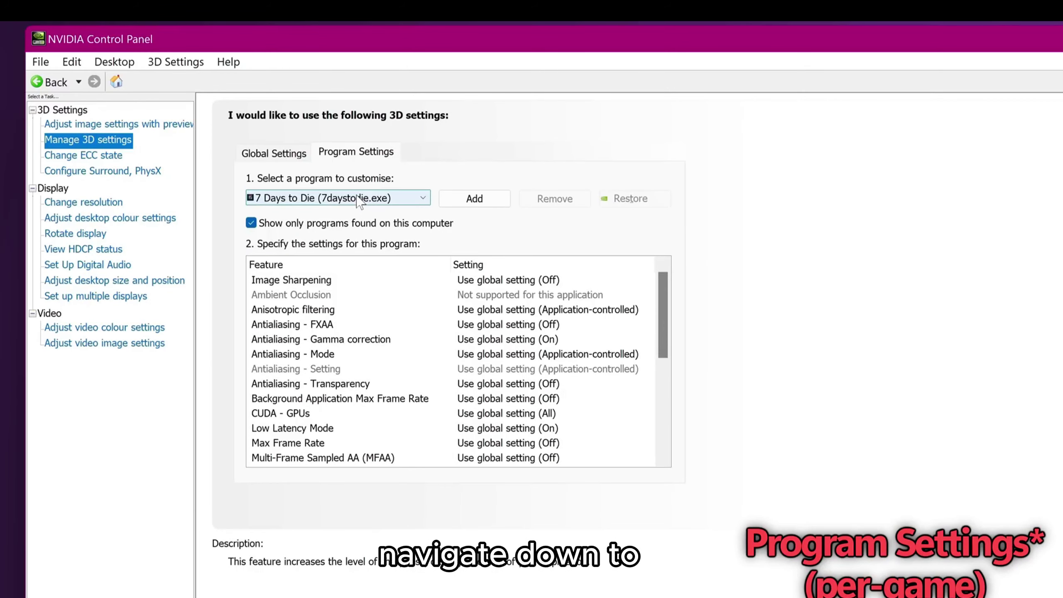
Step: Add a new program profile in Program Settings and browse for the game's .exe
{"action": "left_click", "coordinate": [359, 203]}
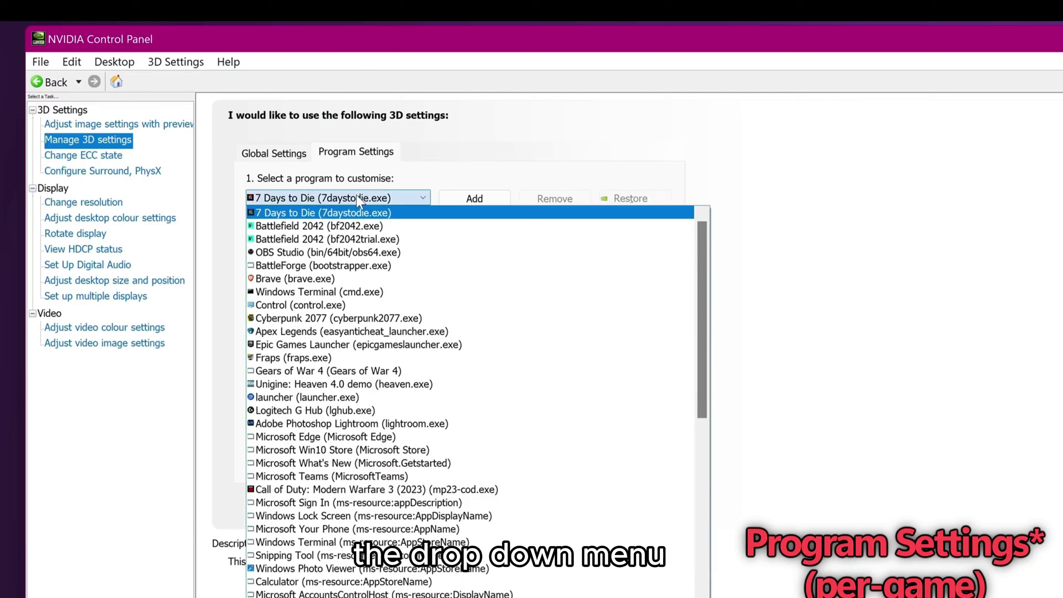
{"action": "mouse_move", "coordinate": [710, 293]}
{"action": "left_mouse_down"}
{"action": "mouse_move", "coordinate": [698, 397]}
{"action": "mouse_move", "coordinate": [688, 250]}
{"action": "left_mouse_up"}
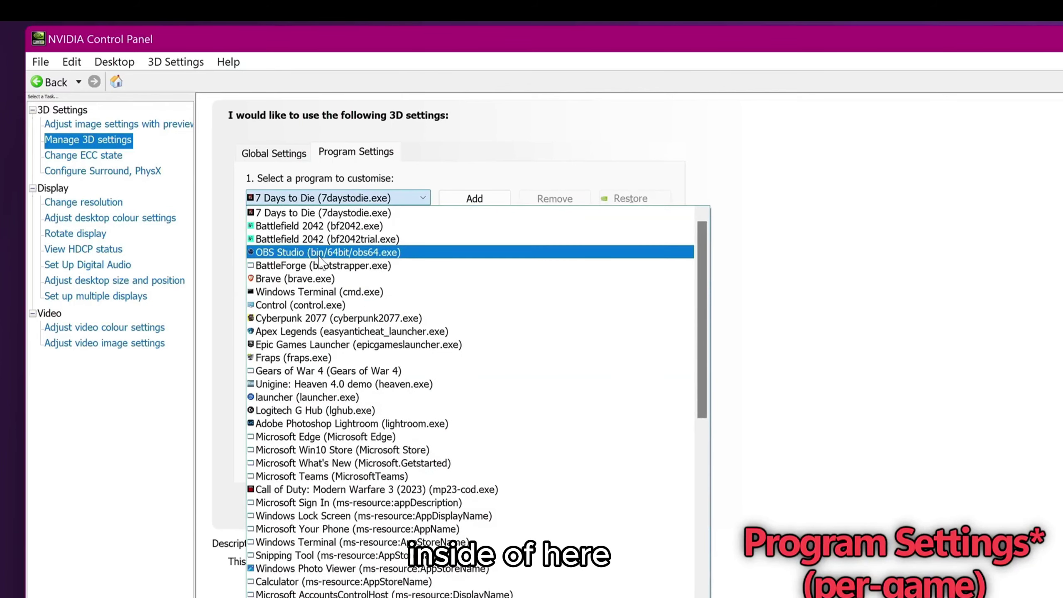
{"action": "left_click", "coordinate": [322, 213]}
{"action": "left_click", "coordinate": [470, 198]}
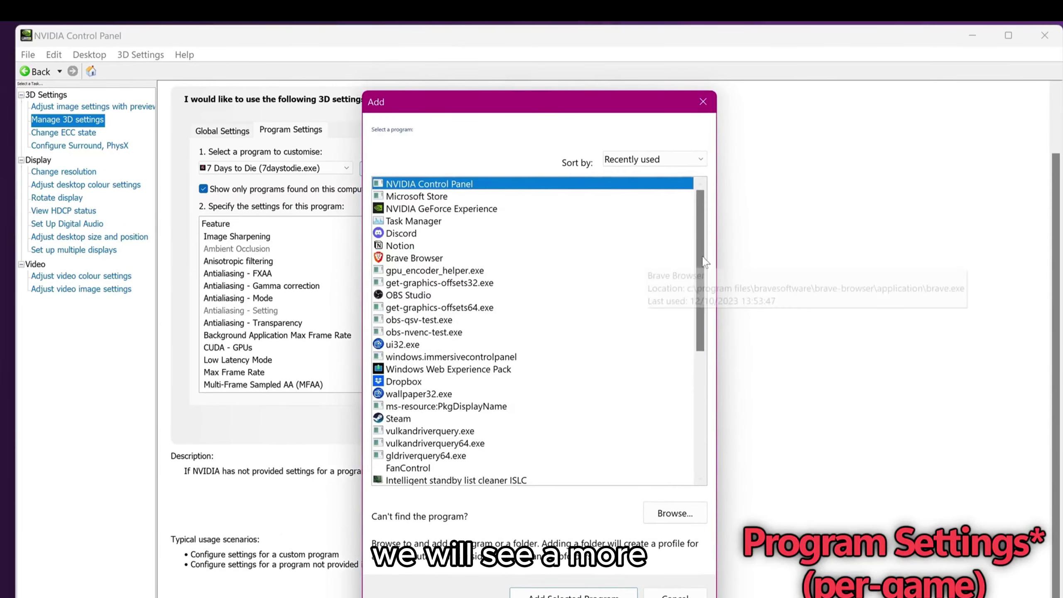
{"action": "mouse_move", "coordinate": [710, 259]}
{"action": "left_mouse_down"}
{"action": "mouse_move", "coordinate": [673, 298]}
{"action": "mouse_move", "coordinate": [689, 196]}
{"action": "left_mouse_up"}
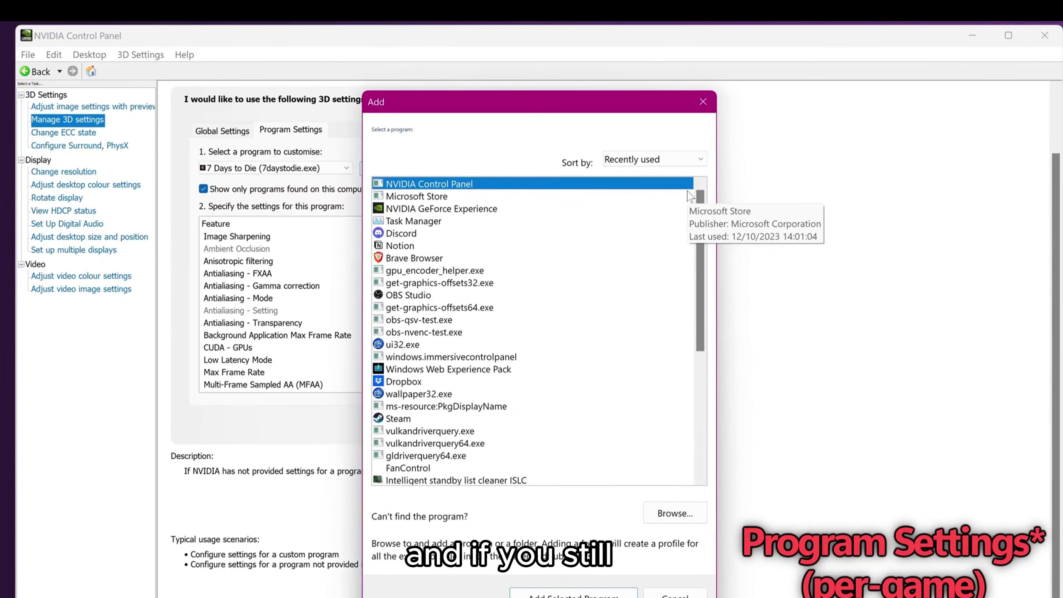
{"action": "left_click", "coordinate": [676, 515]}
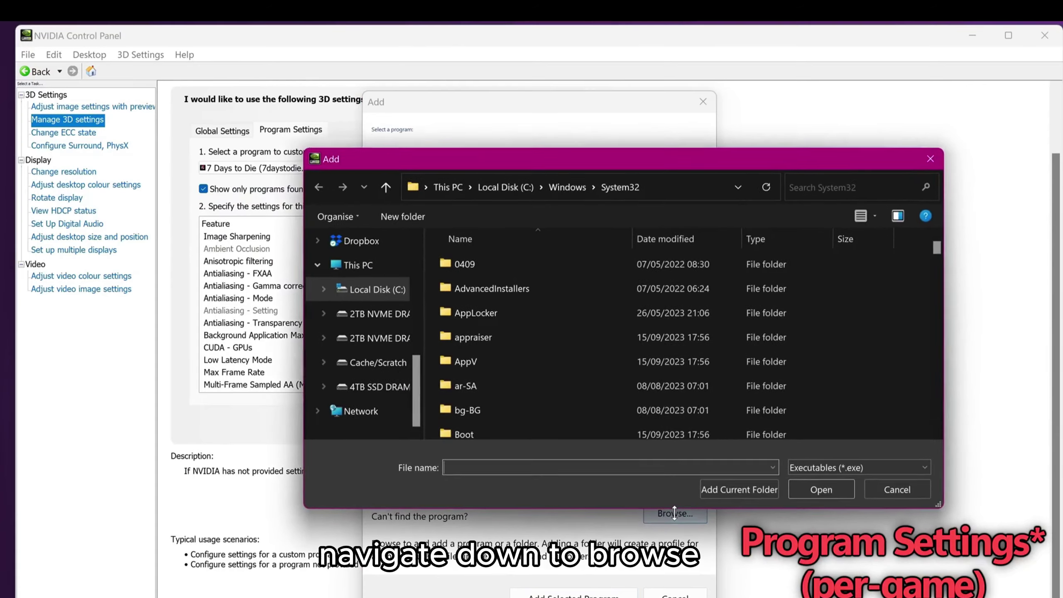
{"action": "scroll", "coordinate": [365, 332], "scroll_direction": "up", "scroll_amount": 2}
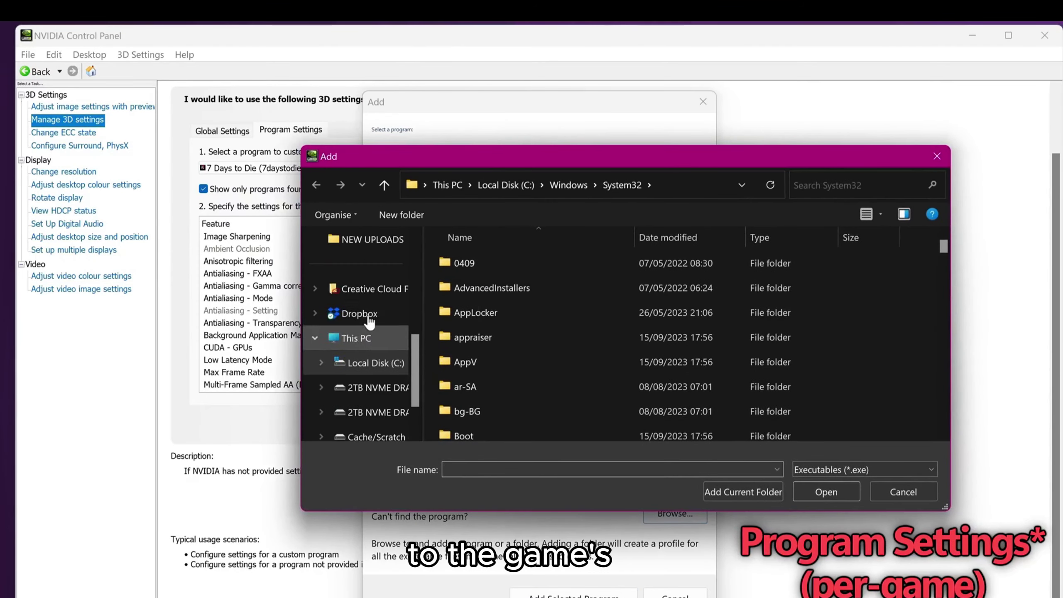
{"action": "scroll", "coordinate": [366, 333], "scroll_direction": "up", "scroll_amount": 1}
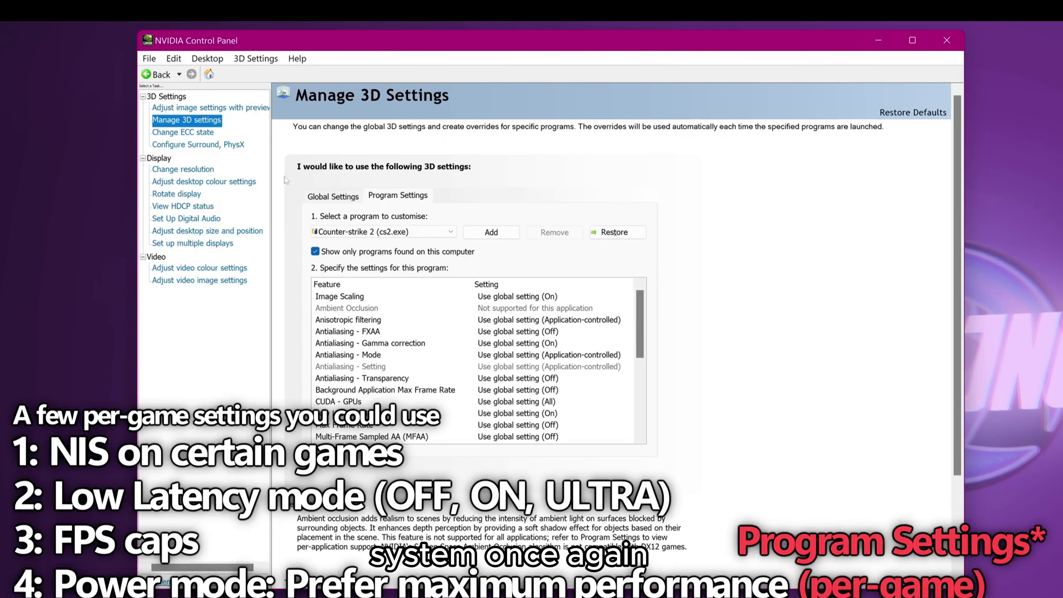
Step: Turn Image Scaling On for Counter-Strike 2
{"action": "left_click", "coordinate": [462, 299]}
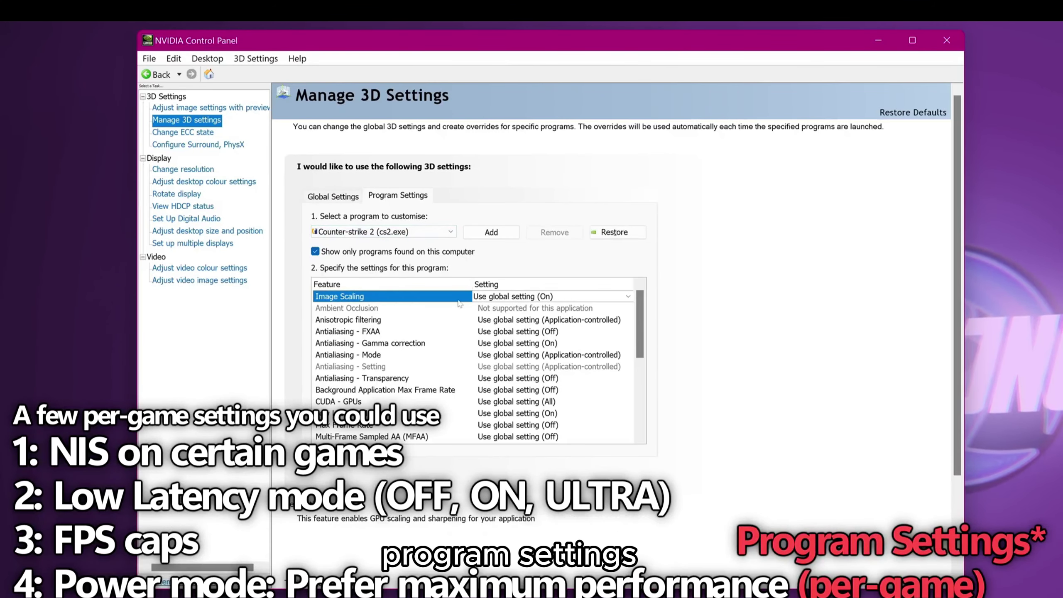
{"action": "left_click", "coordinate": [508, 297]}
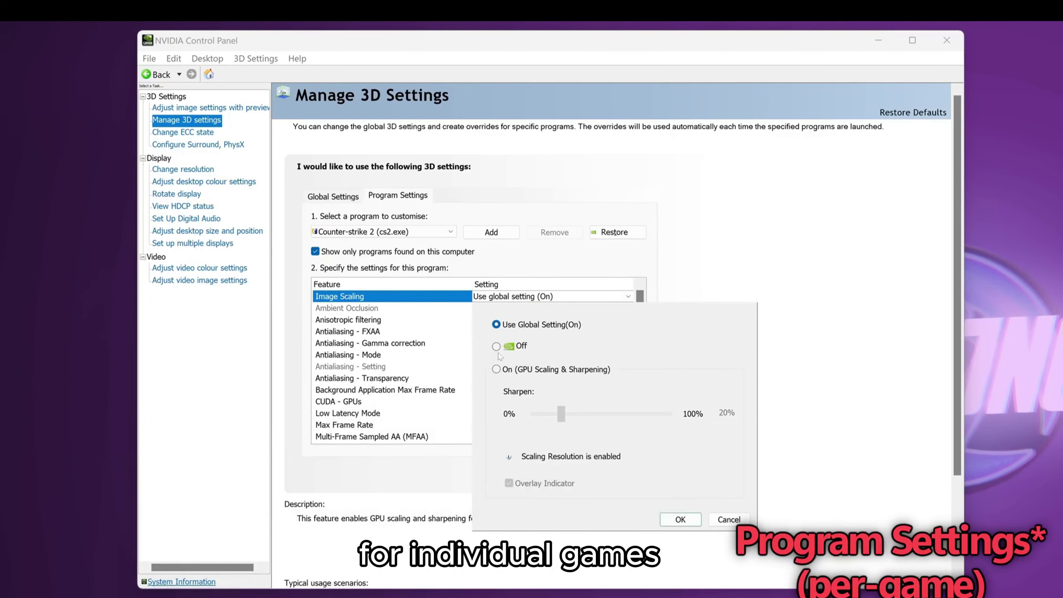
{"action": "left_click", "coordinate": [497, 370]}
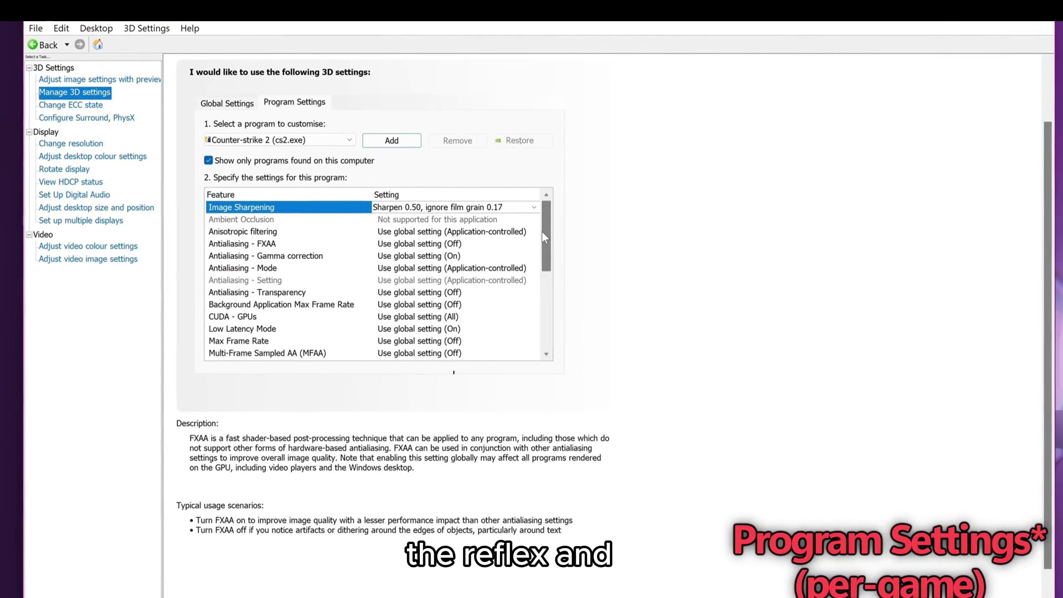
Step: Set Low Latency Mode to Ultra and confirm the 160 FPS frame-rate cap
{"action": "left_click", "coordinate": [238, 330]}
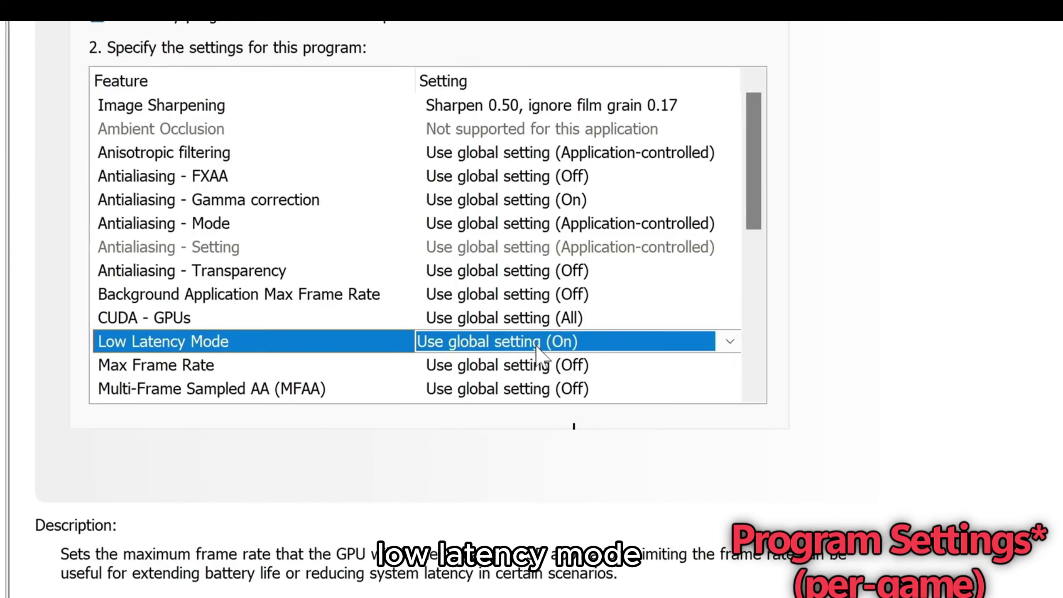
{"action": "left_click", "coordinate": [408, 329]}
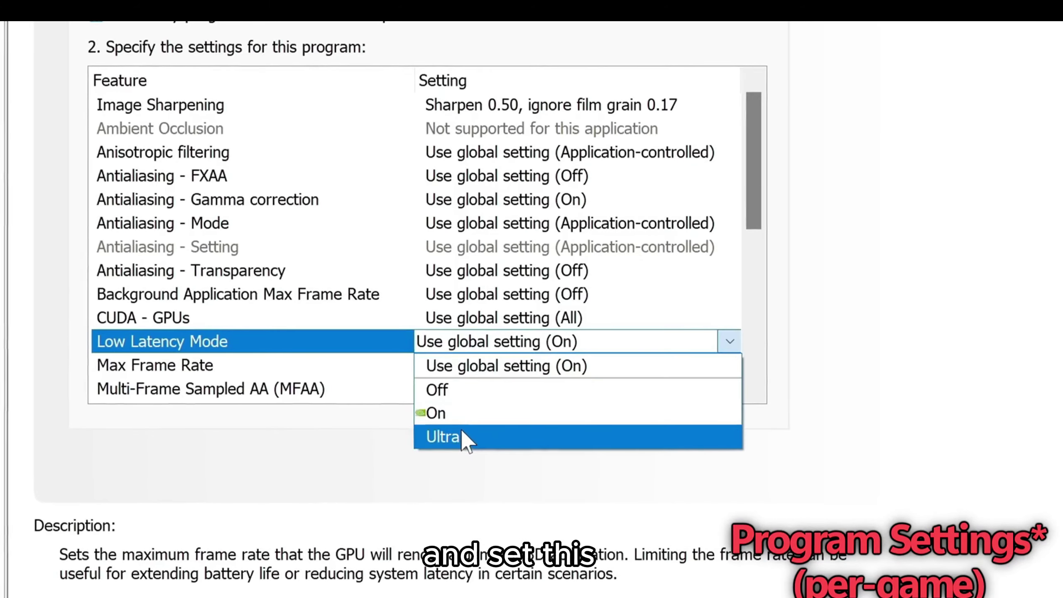
{"action": "left_click", "coordinate": [452, 439]}
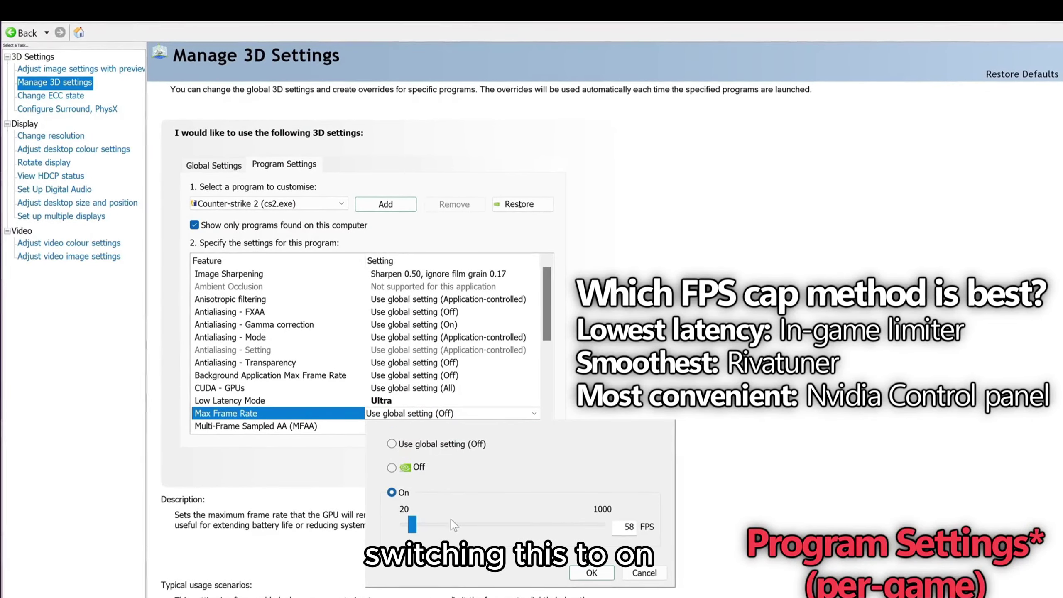
{"action": "type", "text": "160"}
{"action": "left_click", "coordinate": [687, 476]}
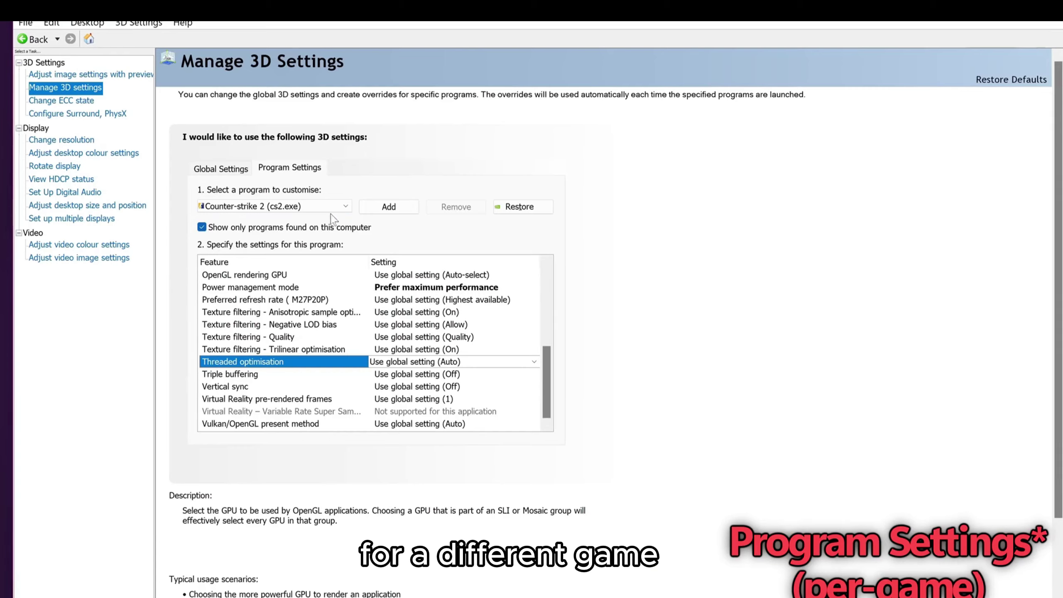
Step: Select the Apex Legends profile from the program dropdown
{"action": "left_click", "coordinate": [337, 207]}
{"action": "left_click", "coordinate": [349, 371]}
{"action": "left_click_drag", "start_coordinate": [545, 349], "coordinate": [545, 308]}
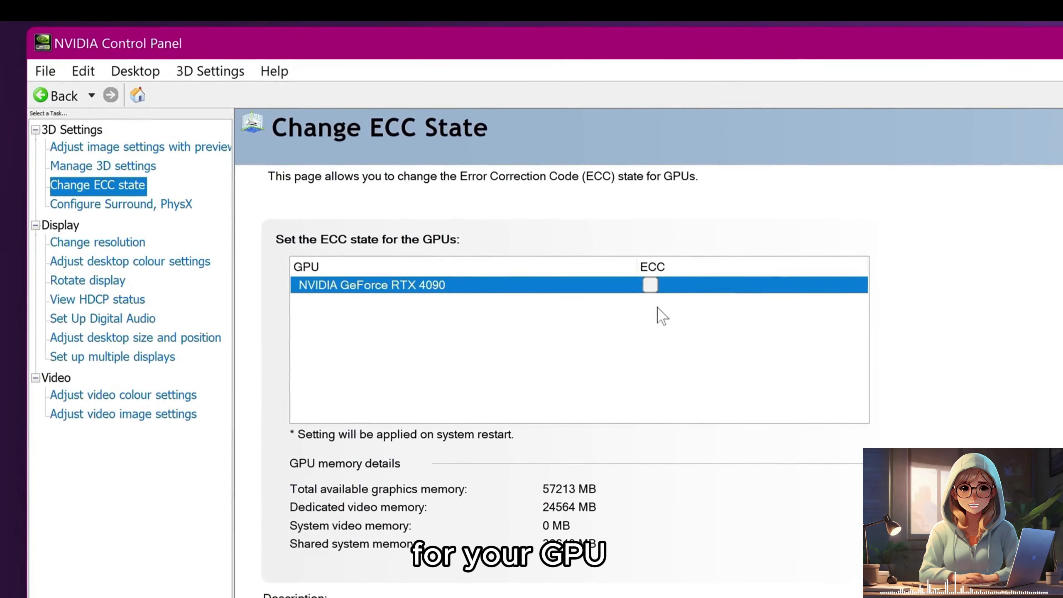
Step: On the Surround, PhysX page, set the PhysX processor to GeForce RTX 4090
{"action": "left_click", "coordinate": [112, 185]}
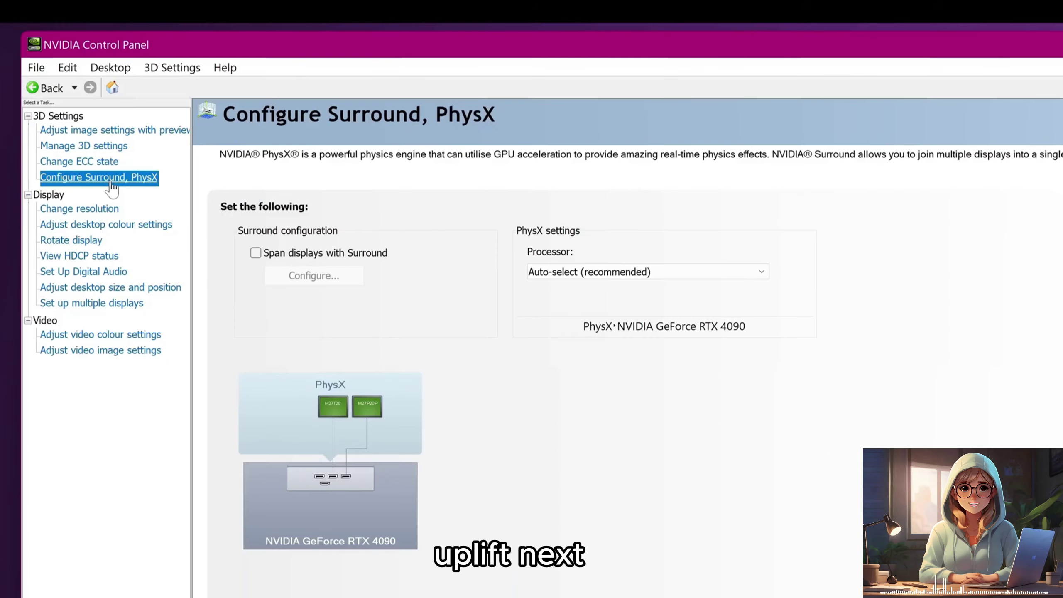
{"action": "left_click", "coordinate": [579, 273]}
{"action": "left_click", "coordinate": [579, 297]}
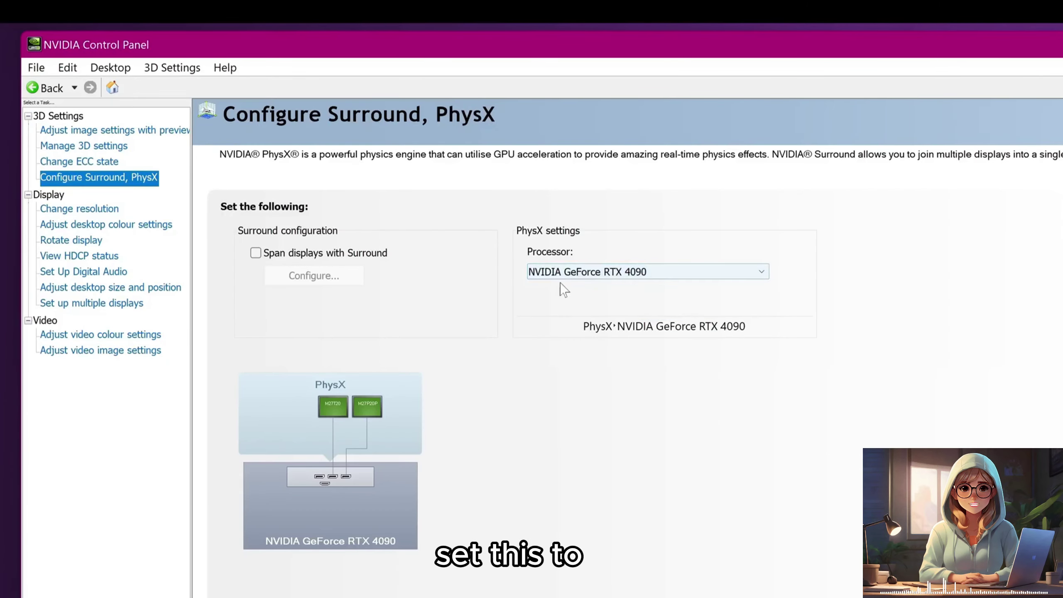
Step: Review the resolution page, then go to Adjust desktop colour settings
{"action": "left_click", "coordinate": [75, 209]}
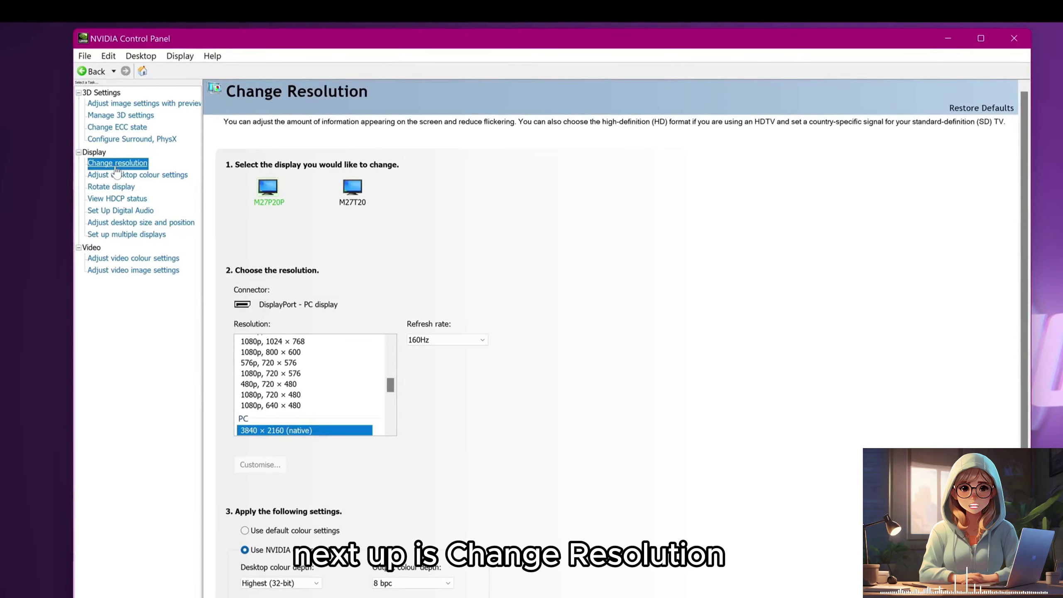
{"action": "scroll", "coordinate": [243, 393], "scroll_direction": "down", "scroll_amount": 2}
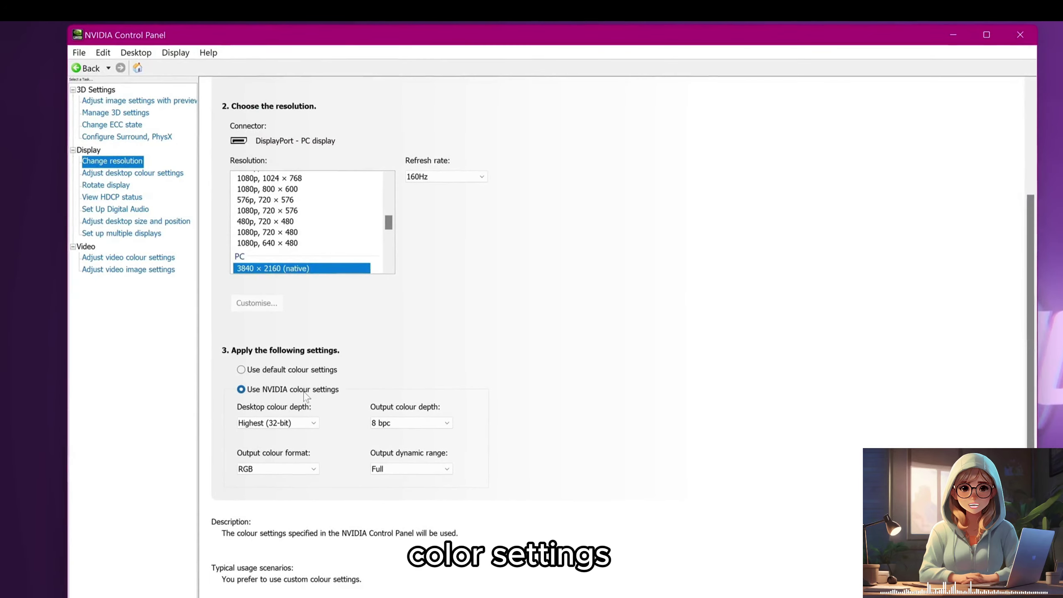
{"action": "left_click", "coordinate": [133, 172]}
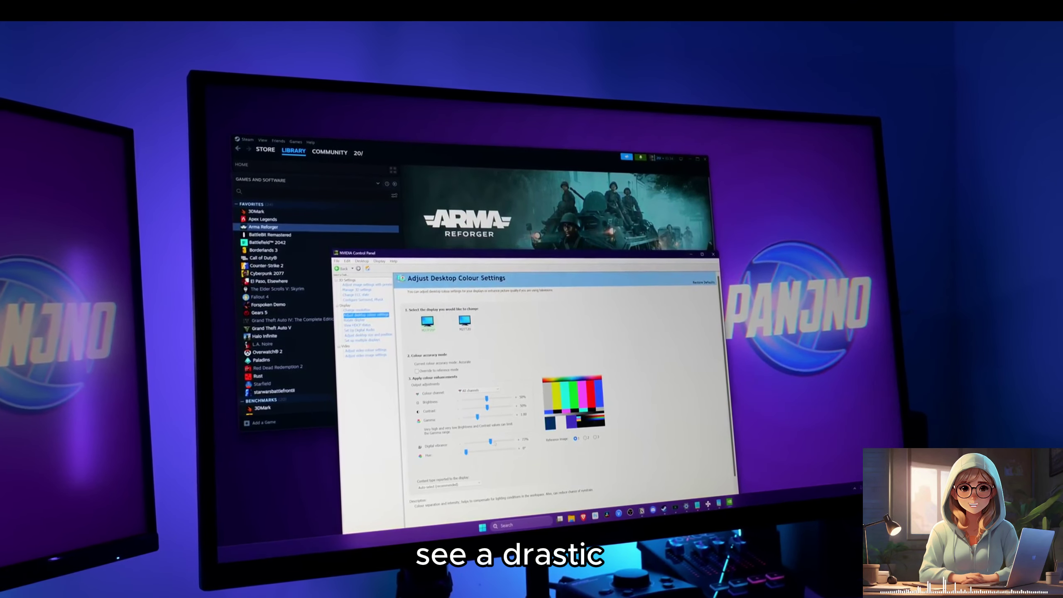
Step: Raise the Digital vibrance slider above 57% for more saturated colours
{"action": "left_click_drag", "start_coordinate": [476, 441], "coordinate": [499, 439]}
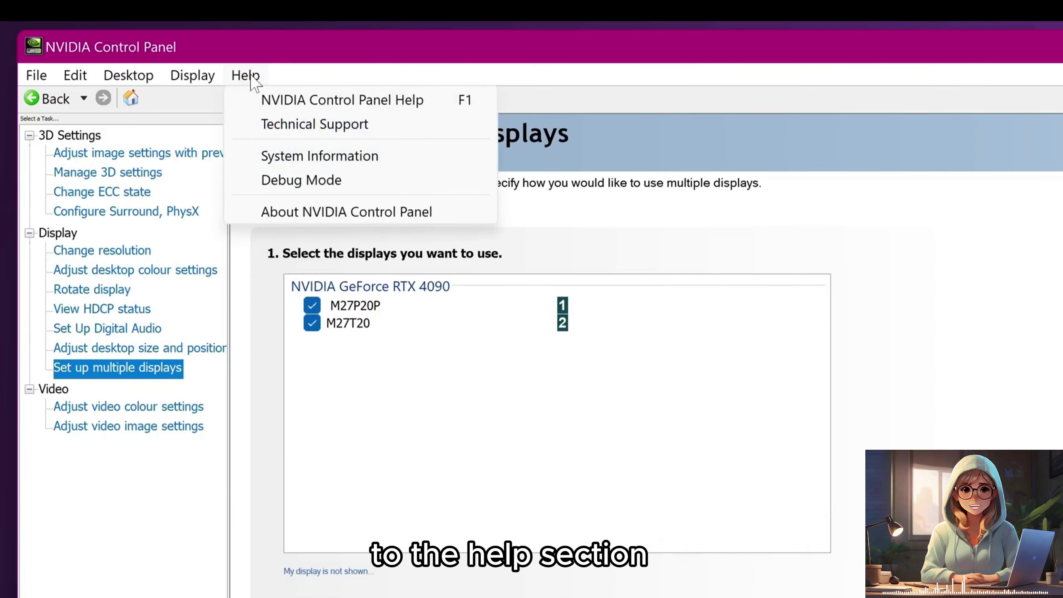
Step: View the graphics System Information from the Help menu
{"action": "left_click", "coordinate": [318, 158]}
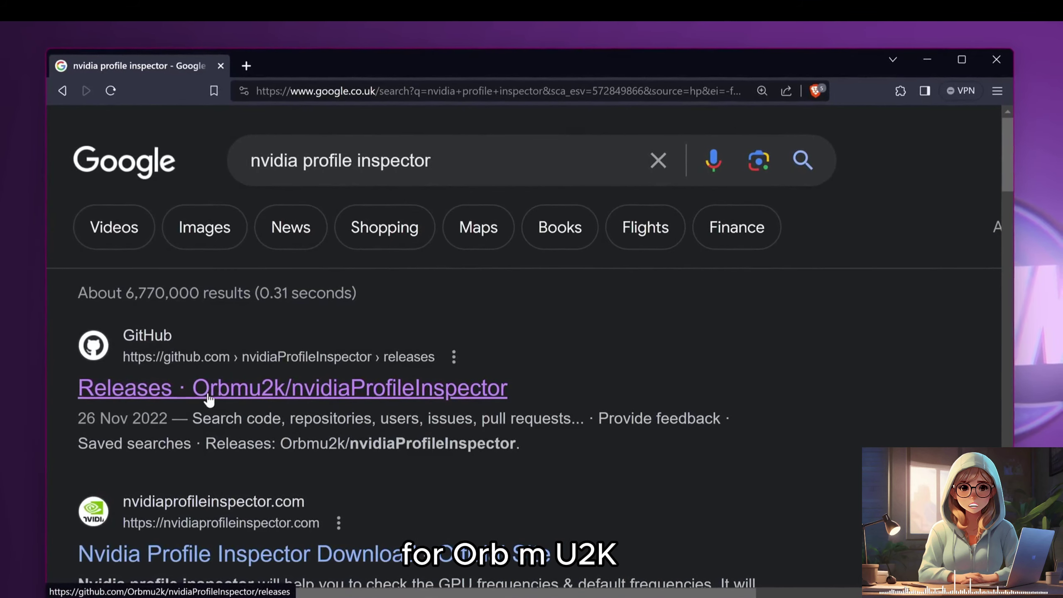
Step: Get nvidiaProfileInspector.zip from the Orbmu2k GitHub releases and run Profile Inspector 2.4.0.4
{"action": "left_click", "coordinate": [269, 398]}
{"action": "scroll", "coordinate": [378, 366], "scroll_direction": "down", "scroll_amount": 1}
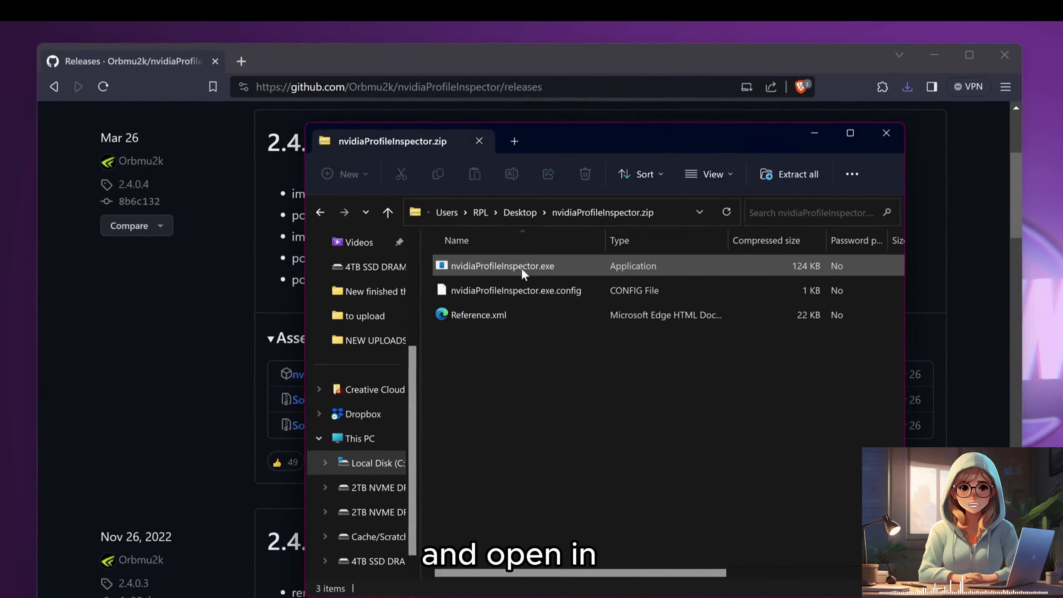
{"action": "double_click", "coordinate": [523, 266]}
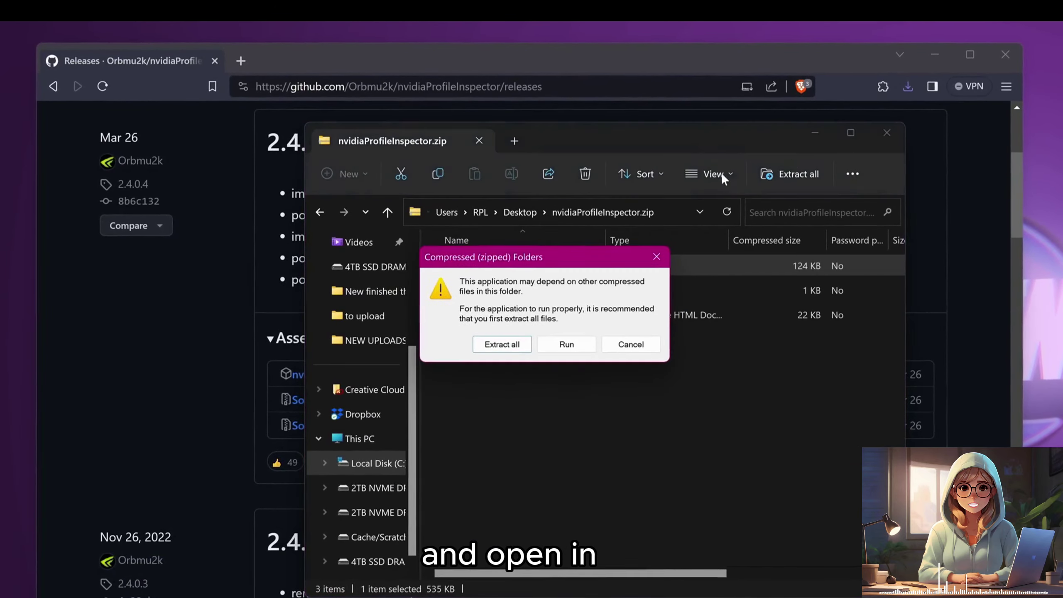
{"action": "left_click", "coordinate": [552, 348]}
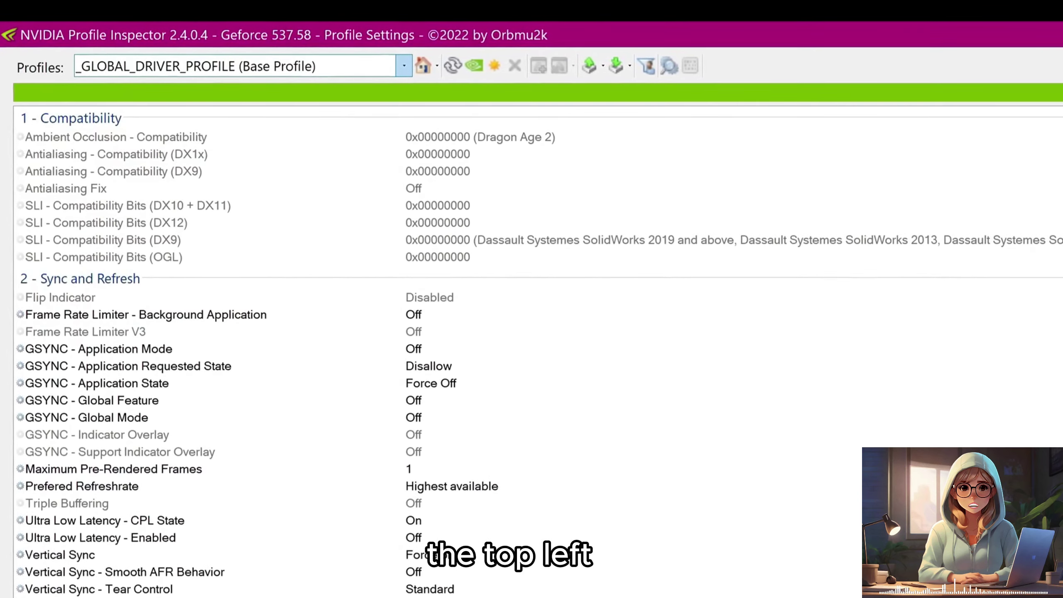
Step: Search the profile list by name and load the Counter-strike 2 profile
{"action": "left_click", "coordinate": [406, 67]}
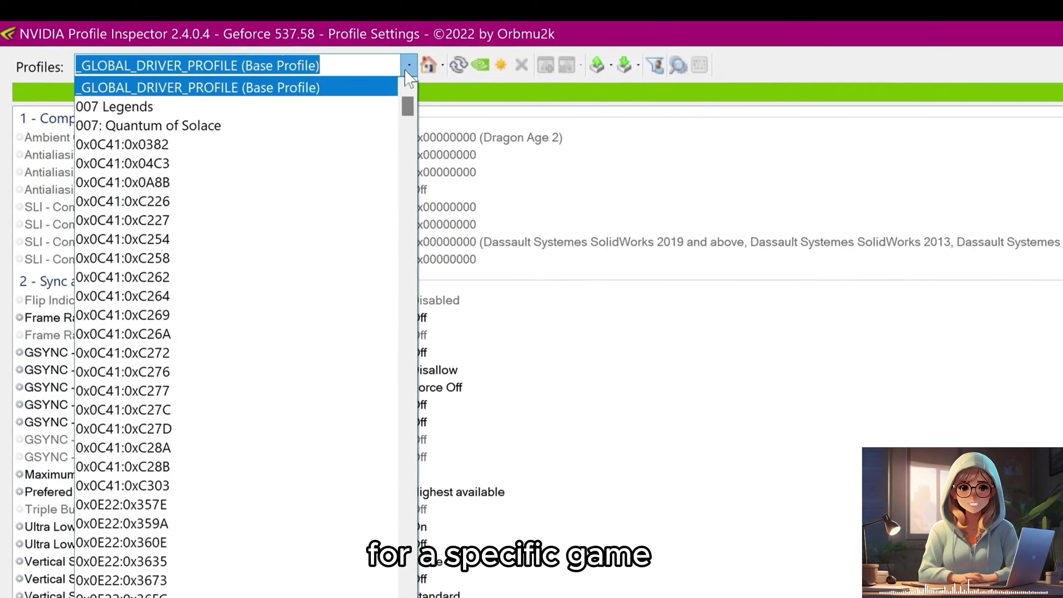
{"action": "key", "text": "BackSpace"}
{"action": "type", "text": "counter"}
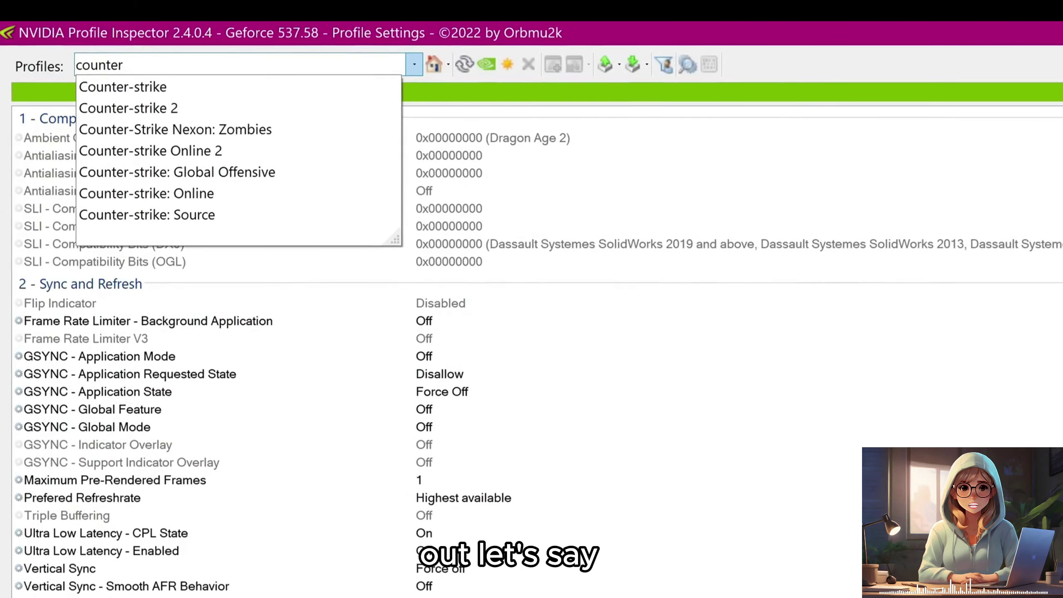
{"action": "left_click", "coordinate": [255, 108]}
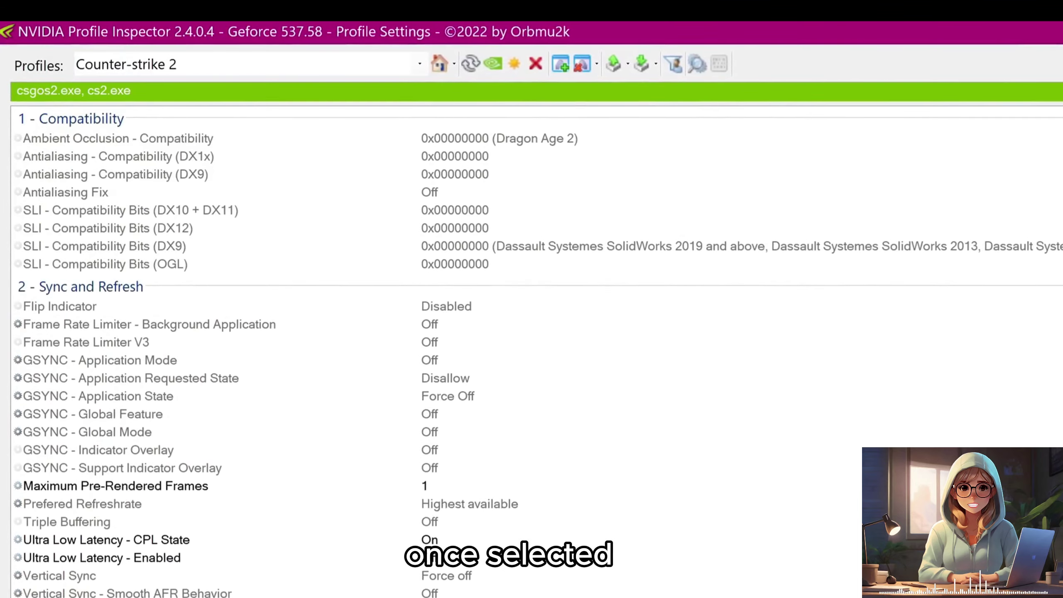
{"action": "scroll", "coordinate": [178, 218], "scroll_direction": "down", "scroll_amount": 2}
{"action": "scroll", "coordinate": [178, 219], "scroll_direction": "down", "scroll_amount": 3}
{"action": "scroll", "coordinate": [235, 301], "scroll_direction": "down", "scroll_amount": 3}
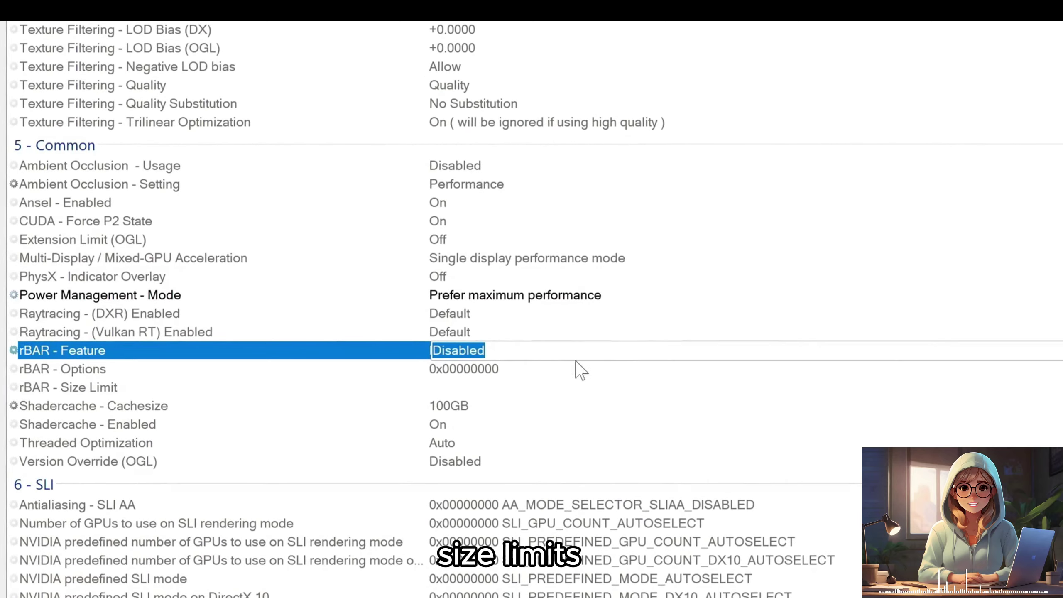
Step: Set the Counter-strike 2 rBAR - Feature setting to Enabled
{"action": "left_click", "coordinate": [577, 350]}
{"action": "key", "text": "Down"}
{"action": "key", "text": "Return"}
{"action": "key", "text": "Down"}
{"action": "left_click", "coordinate": [499, 369]}
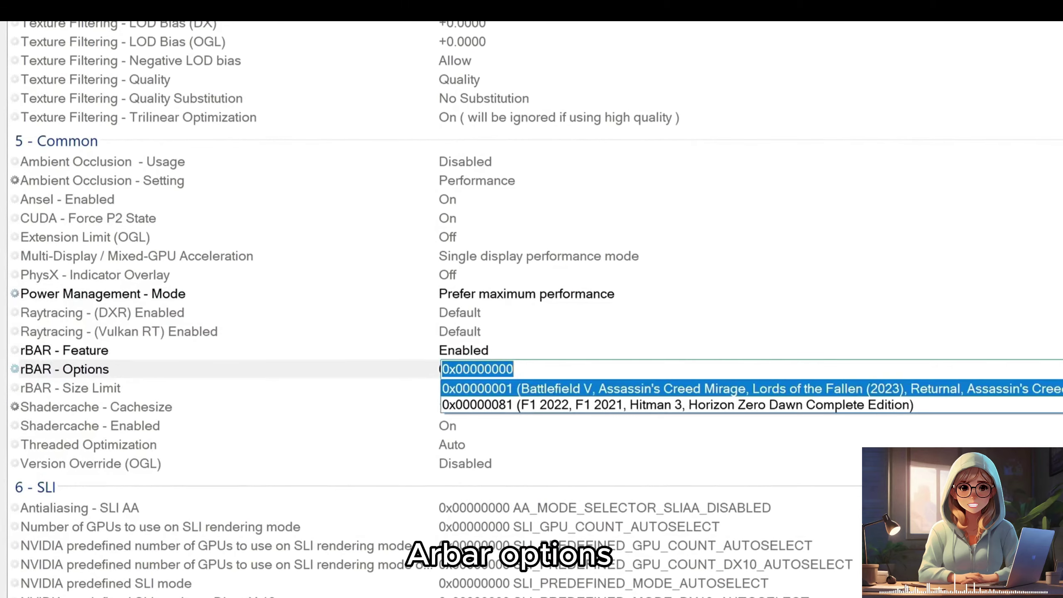
{"action": "left_click", "coordinate": [525, 389]}
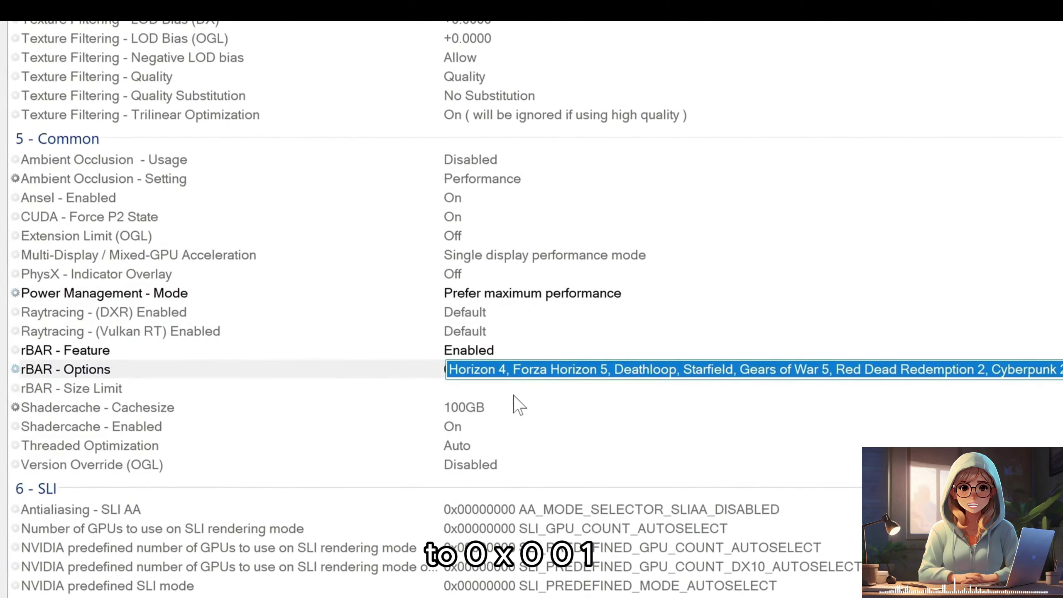
{"action": "left_click", "coordinate": [612, 387]}
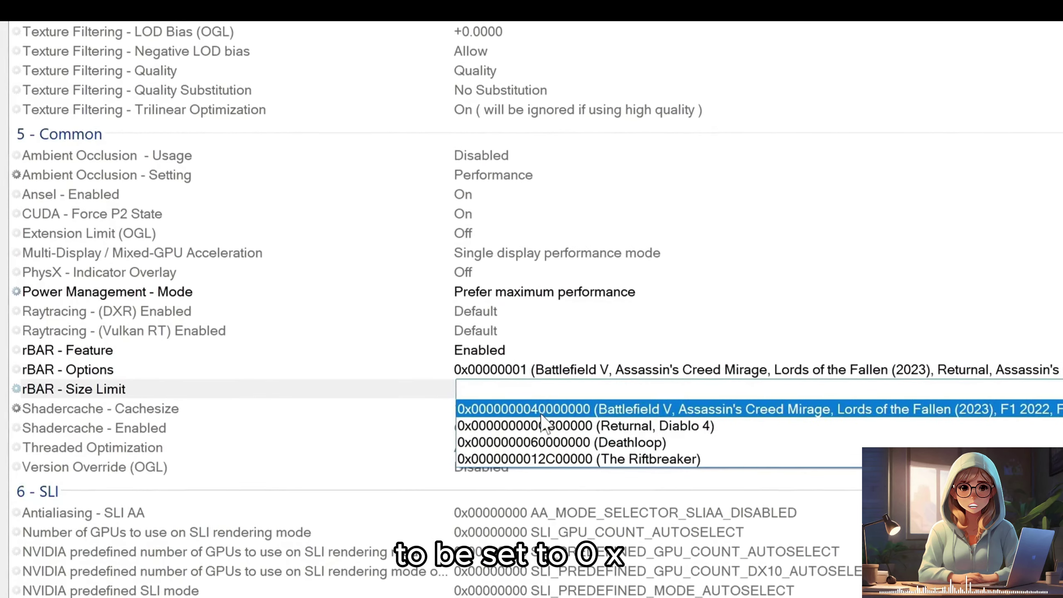
{"action": "left_click", "coordinate": [548, 409]}
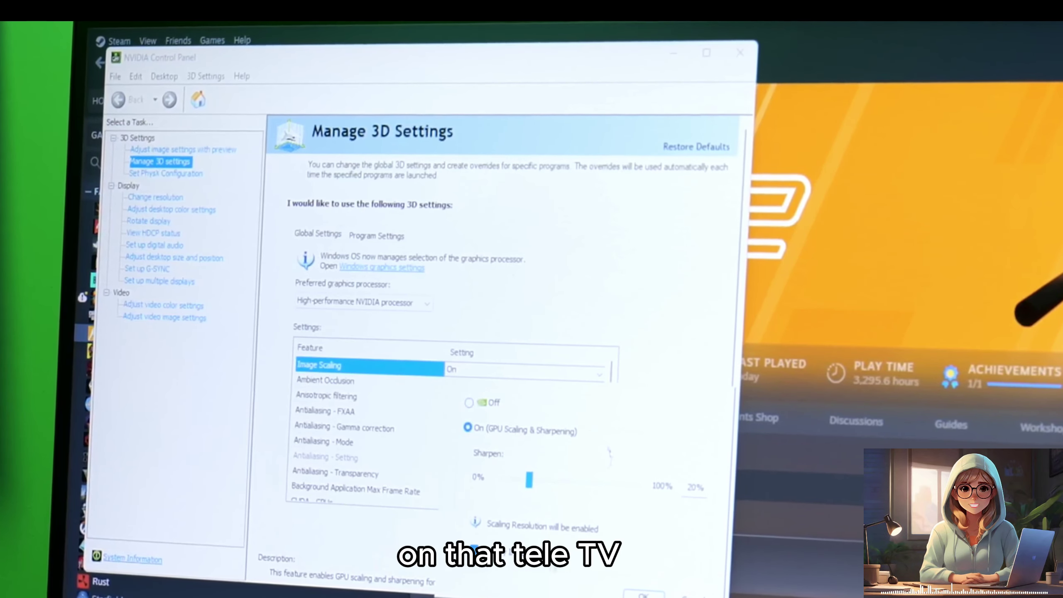
Step: Confirm global Image Scaling as On with GPU scaling and sharpening
{"action": "left_click", "coordinate": [468, 430]}
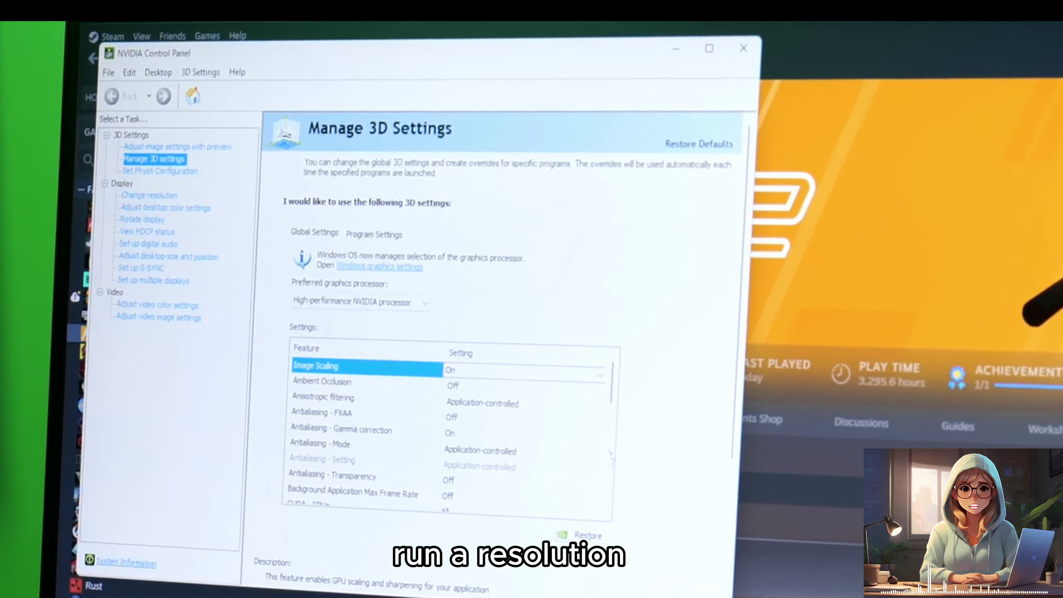